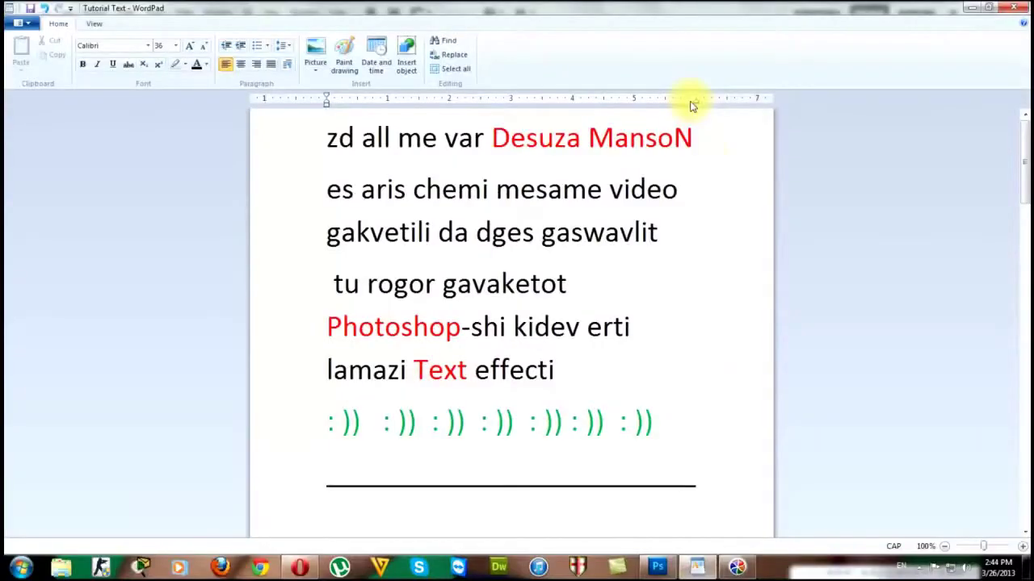
# - Review the tutorial notes in WordPad down to the closing lines, then switch to Photoshop
pyautogui.click(705, 426)
pyautogui.moveTo(720, 423)
pyautogui.mouseDown()
pyautogui.moveTo(476, 371)
pyautogui.moveTo(307, 150)
pyautogui.mouseUp()
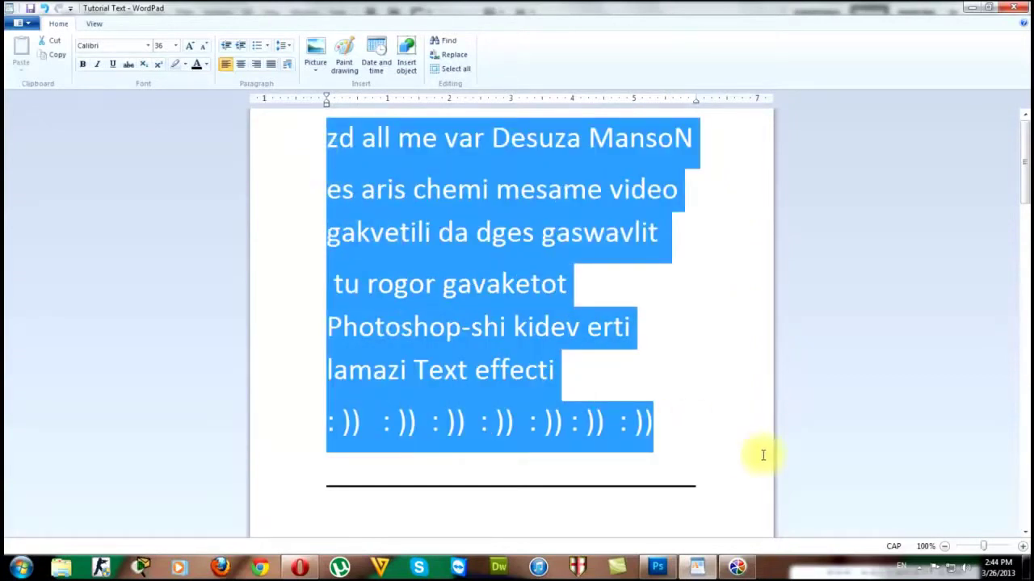
pyautogui.click(732, 433)
pyautogui.moveTo(1026, 168)
pyautogui.mouseDown()
pyautogui.moveTo(1015, 172)
pyautogui.moveTo(1008, 291)
pyautogui.mouseUp()
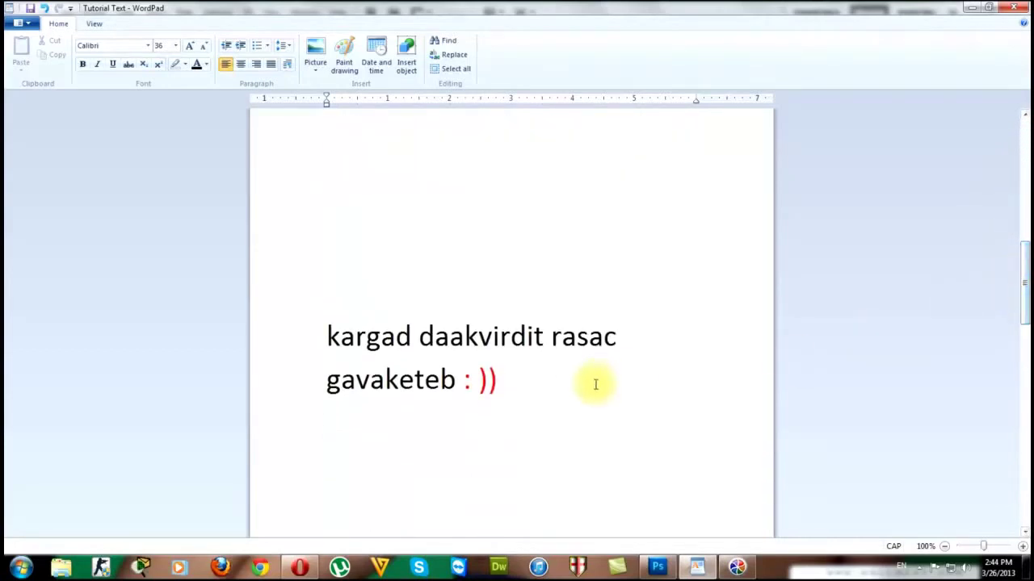
pyautogui.moveTo(550, 378)
pyautogui.mouseDown()
pyautogui.moveTo(323, 311)
pyautogui.moveTo(328, 274)
pyautogui.mouseUp()
pyautogui.click(552, 396)
pyautogui.click(654, 568)
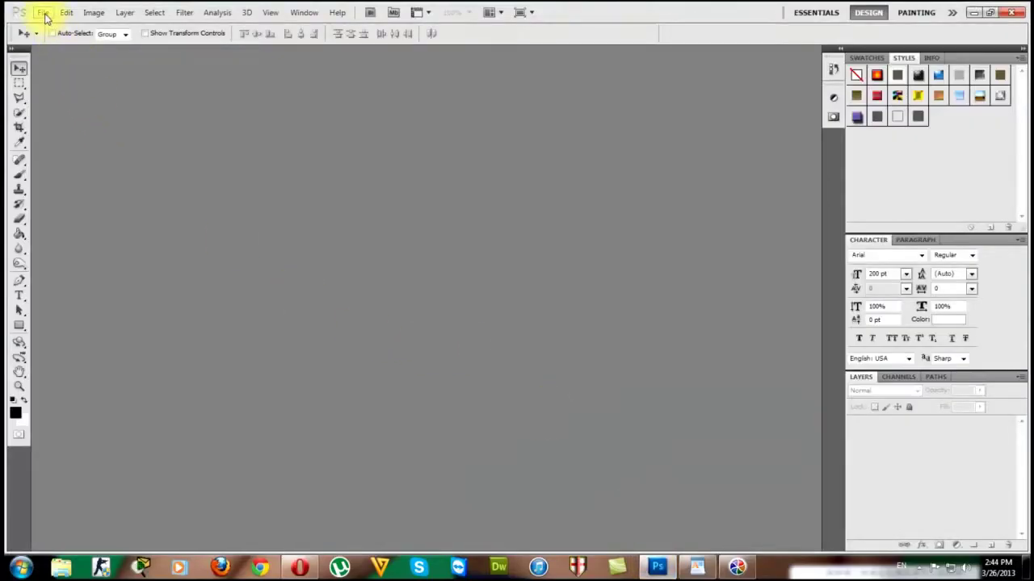
# - Create a new blank Photoshop document 1600 px wide
pyautogui.click(44, 13)
pyautogui.click(86, 24)
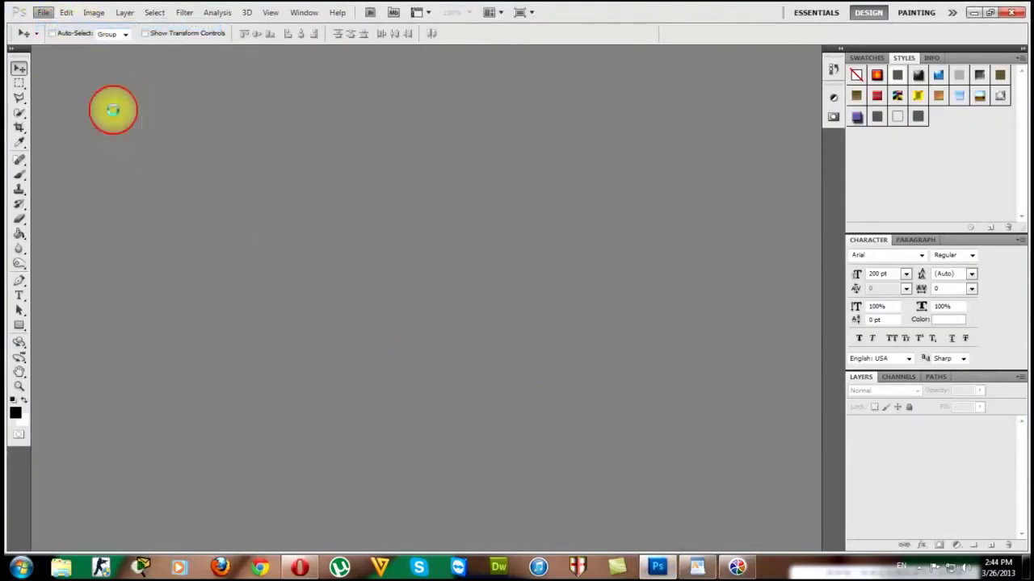
pyautogui.click(347, 238)
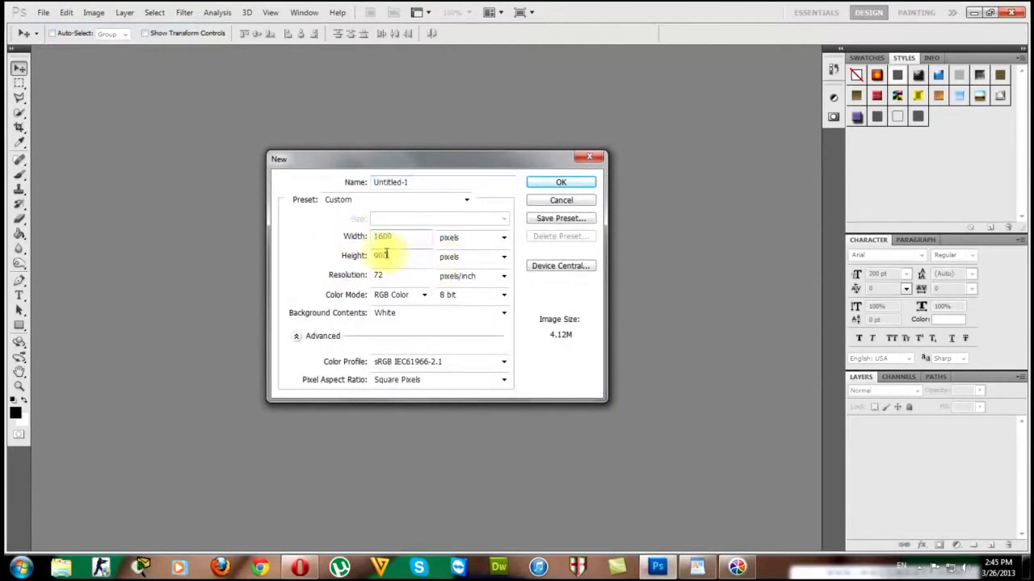
pyautogui.click(557, 182)
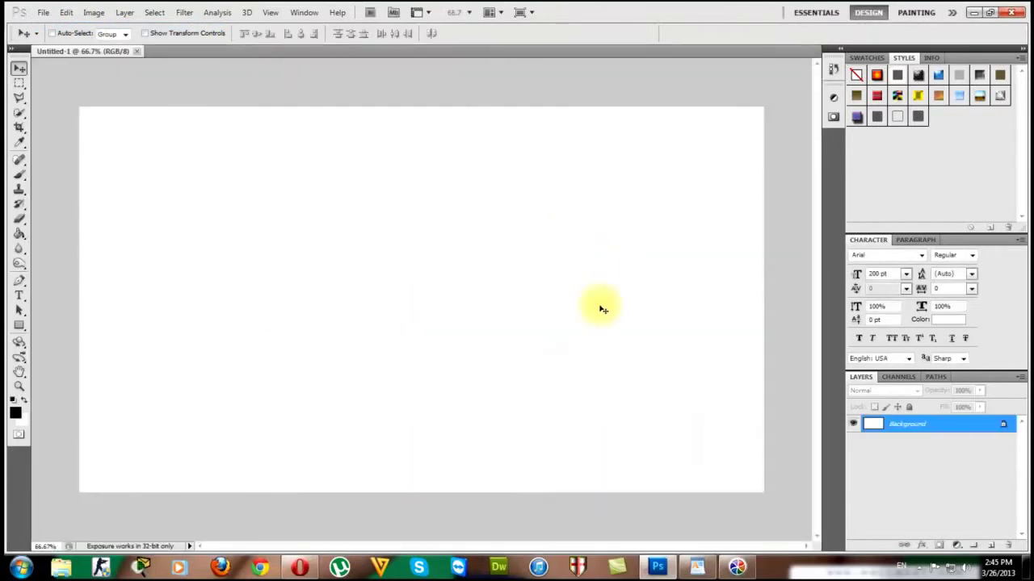
# - Convert the Background into Layer 0 and fill the canvas solid black
pyautogui.doubleClick(892, 432)
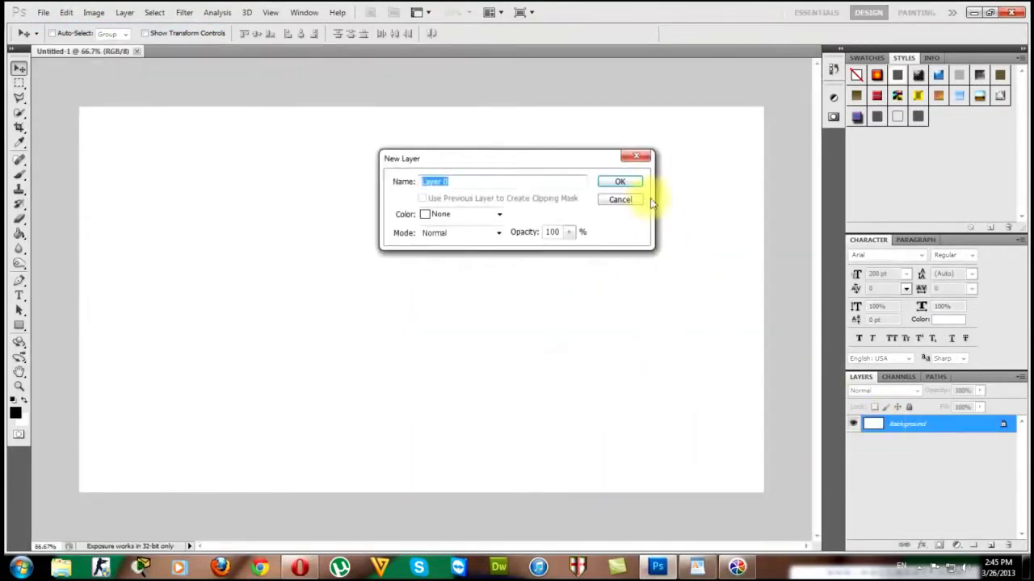
pyautogui.click(619, 182)
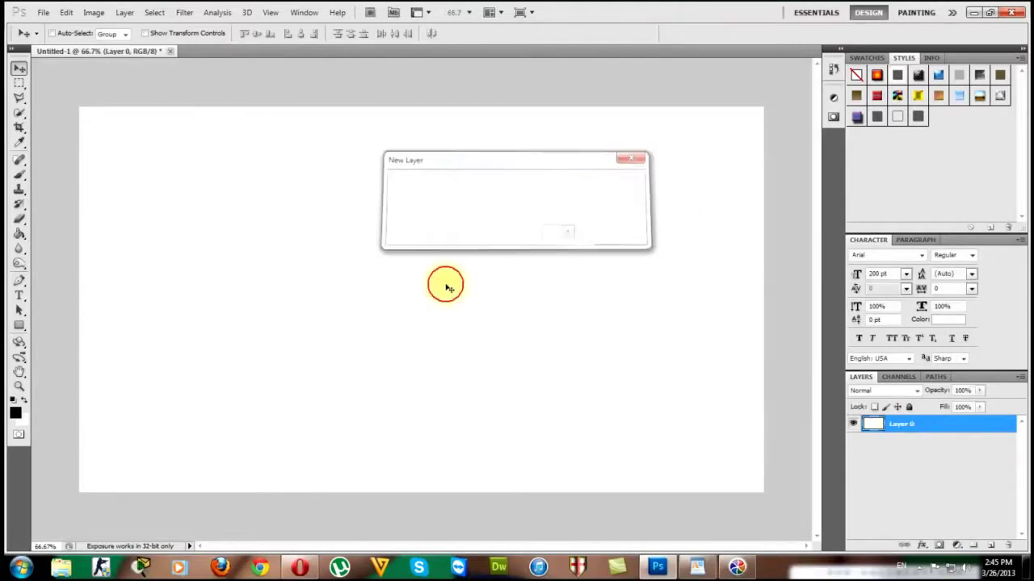
pyautogui.click(18, 233)
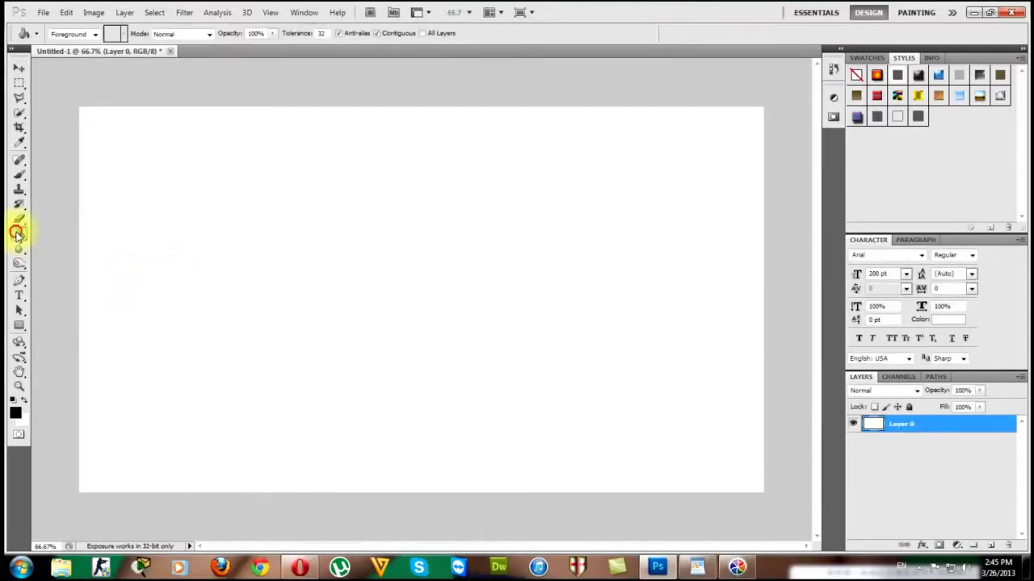
pyautogui.click(231, 300)
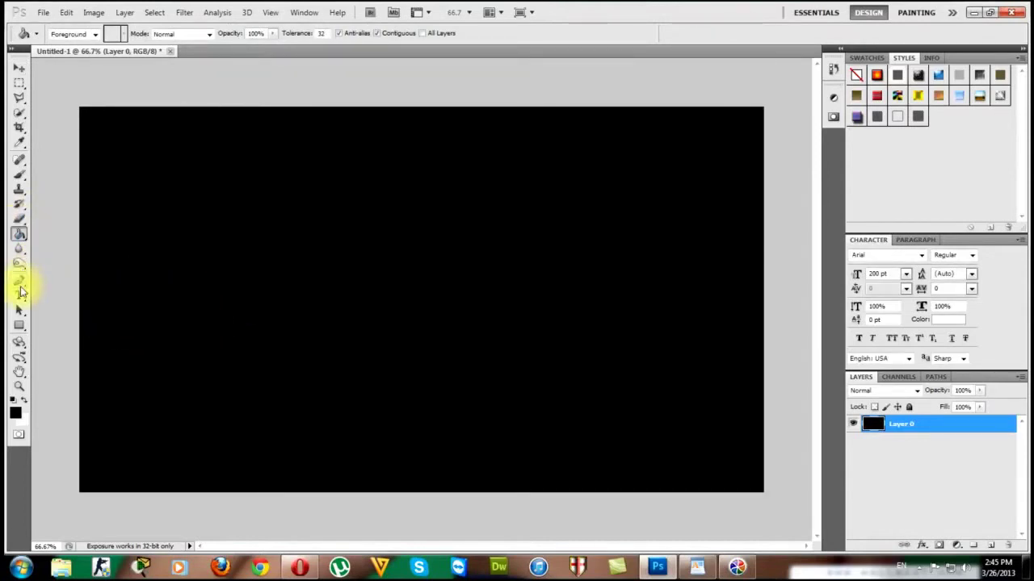
pyautogui.click(20, 297)
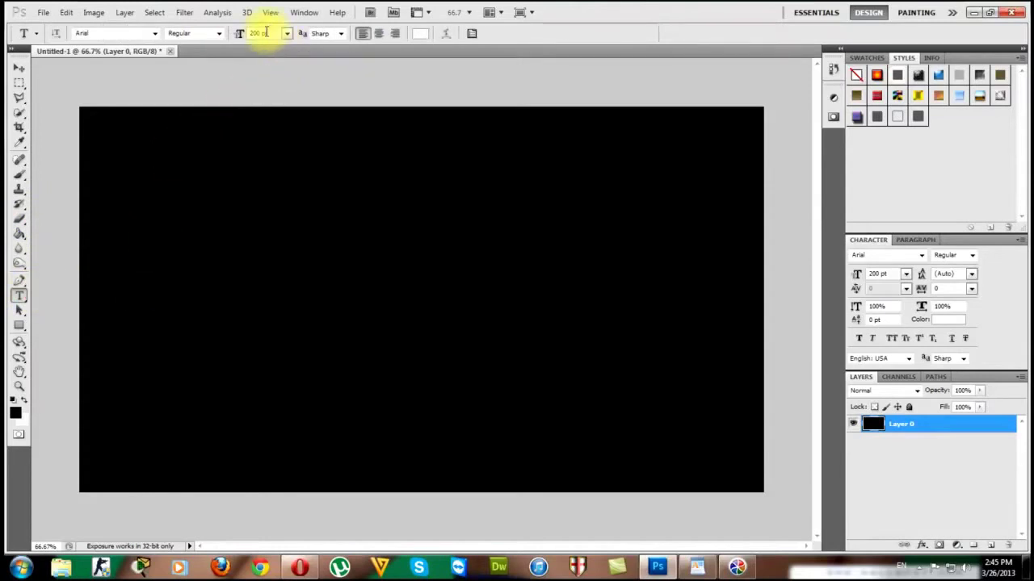
# - Add white 200 pt Arial text 'MARI' and move it toward the canvas centre
pyautogui.click(260, 303)
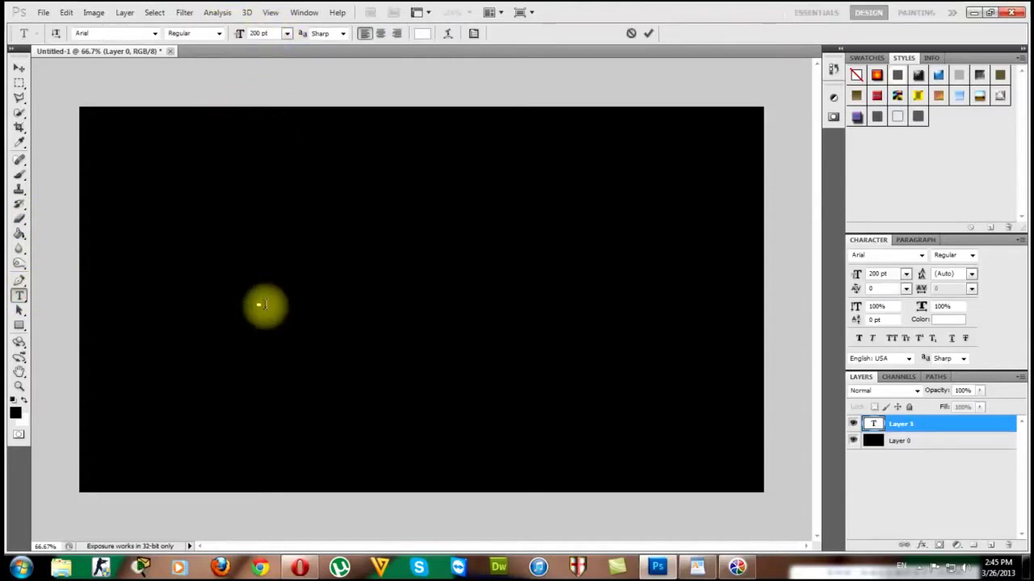
pyautogui.write('MA')
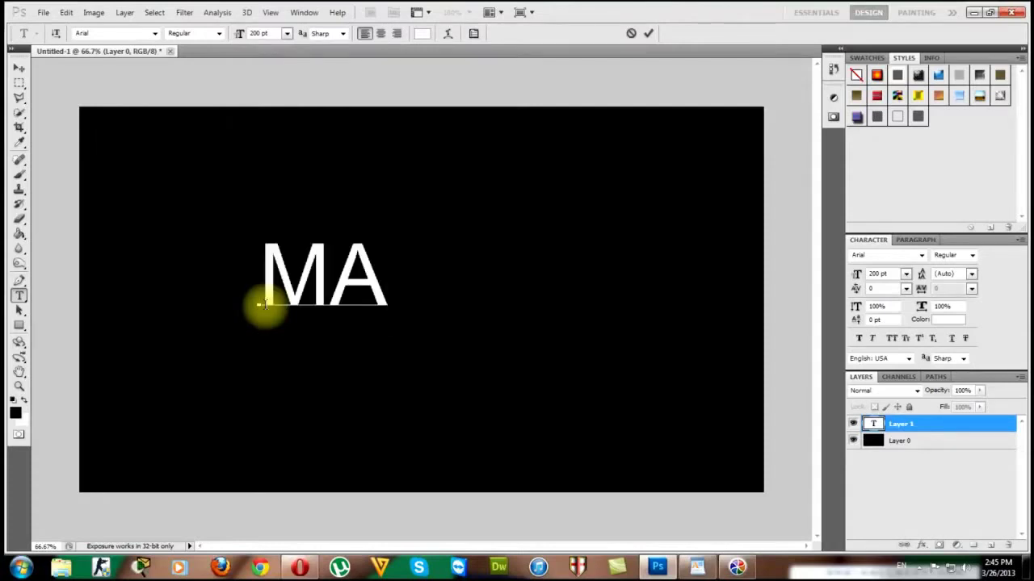
pyautogui.write('RI')
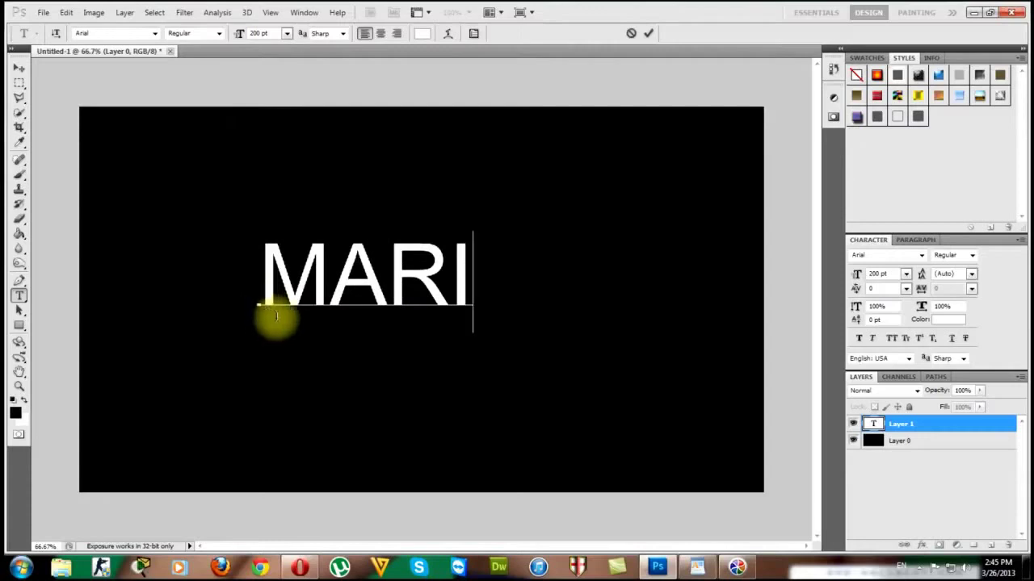
pyautogui.click(18, 68)
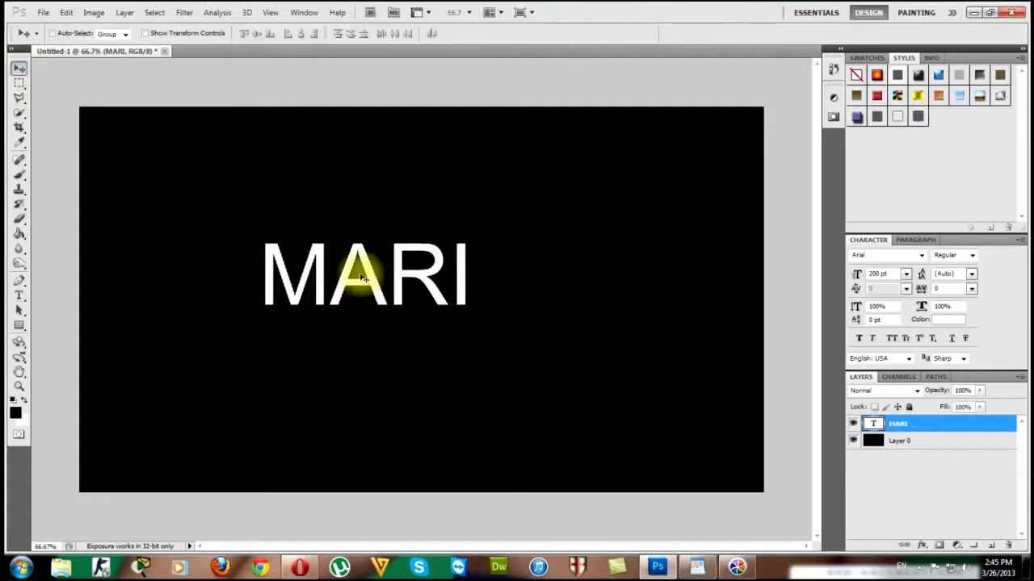
pyautogui.moveTo(358, 272); pyautogui.dragTo(414, 295)
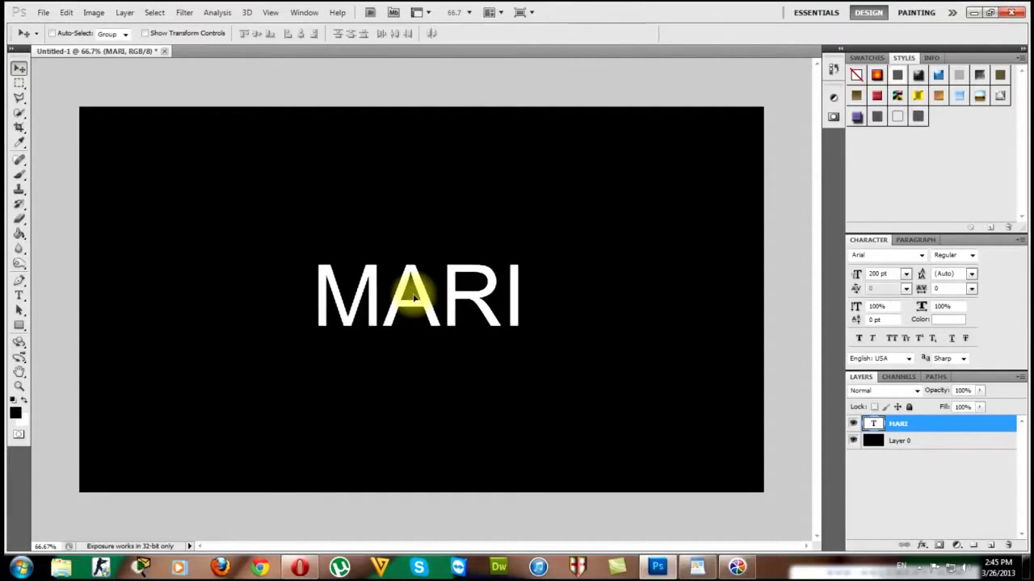
# - Duplicate the MARI text layer as MARI copy
pyautogui.rightClick(939, 424)
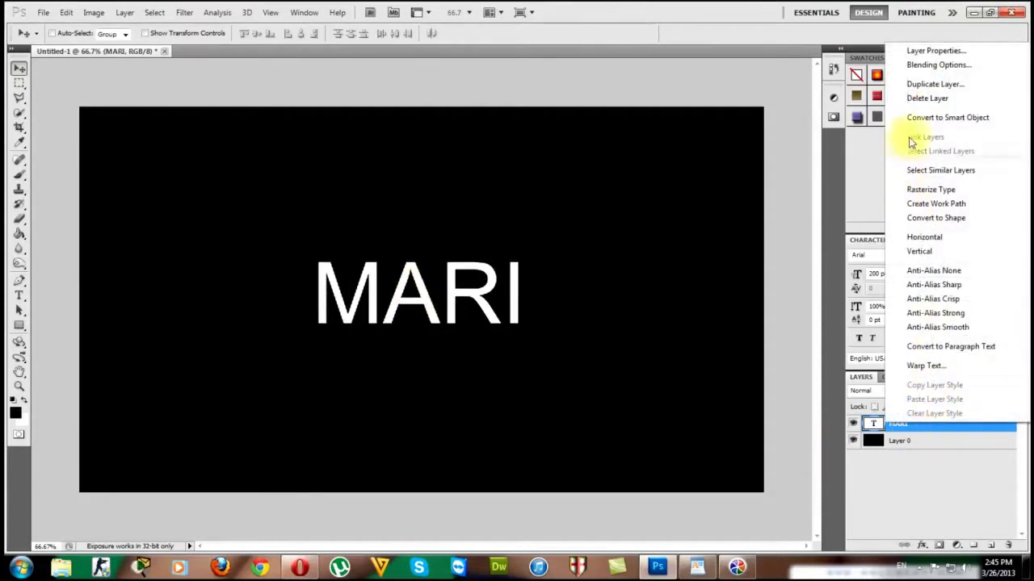
pyautogui.click(937, 84)
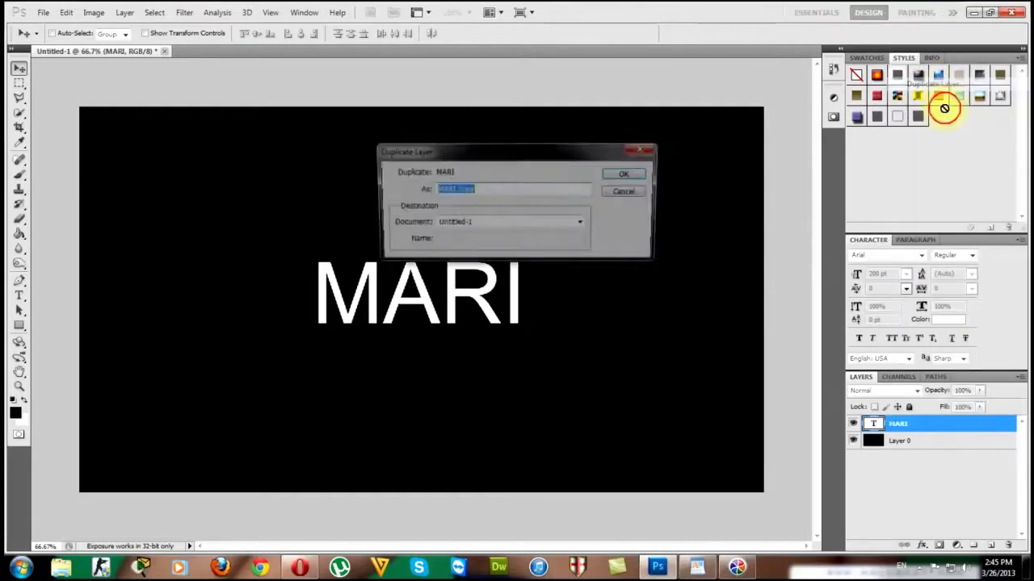
pyautogui.click(629, 174)
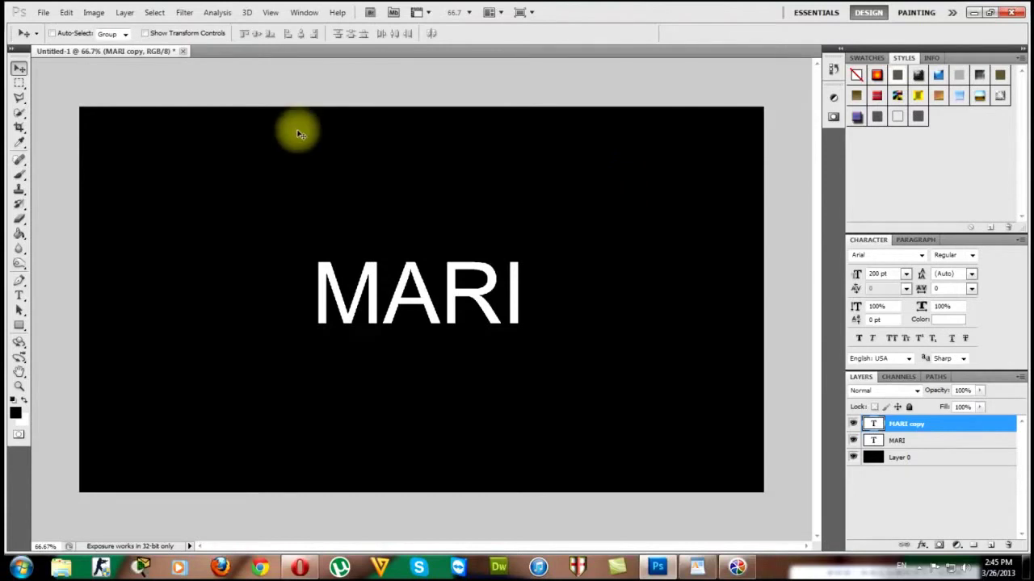
# - Rasterize MARI copy and apply a Motion Blur with angle 90° and distance 300 pixels
pyautogui.click(184, 13)
pyautogui.moveTo(247, 153)
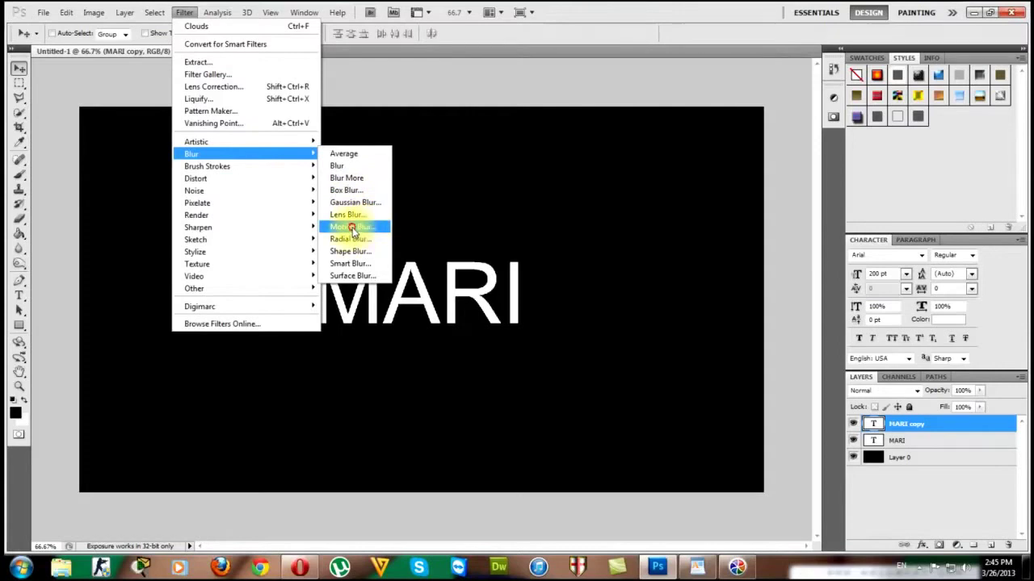
pyautogui.click(352, 227)
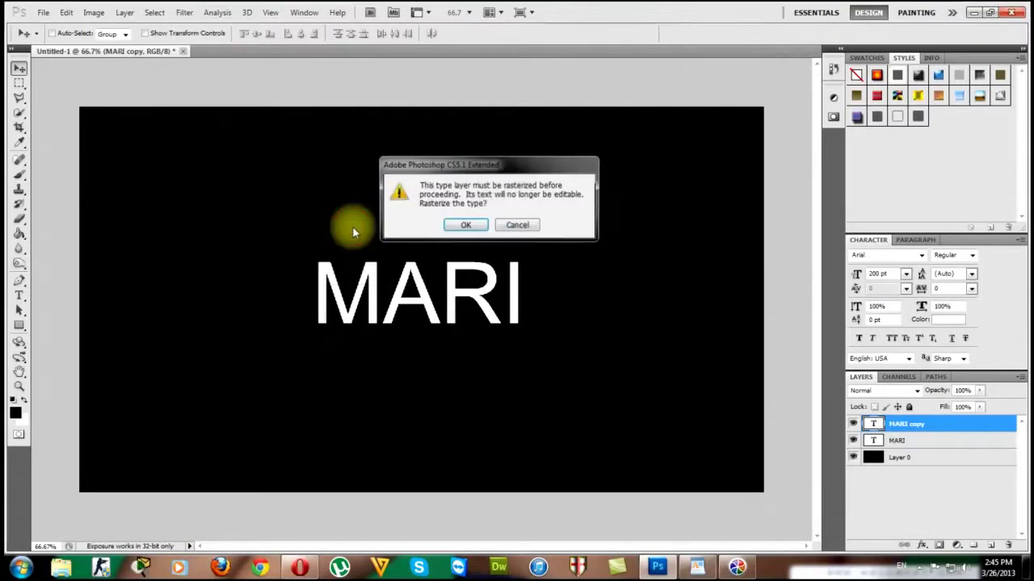
pyautogui.click(458, 226)
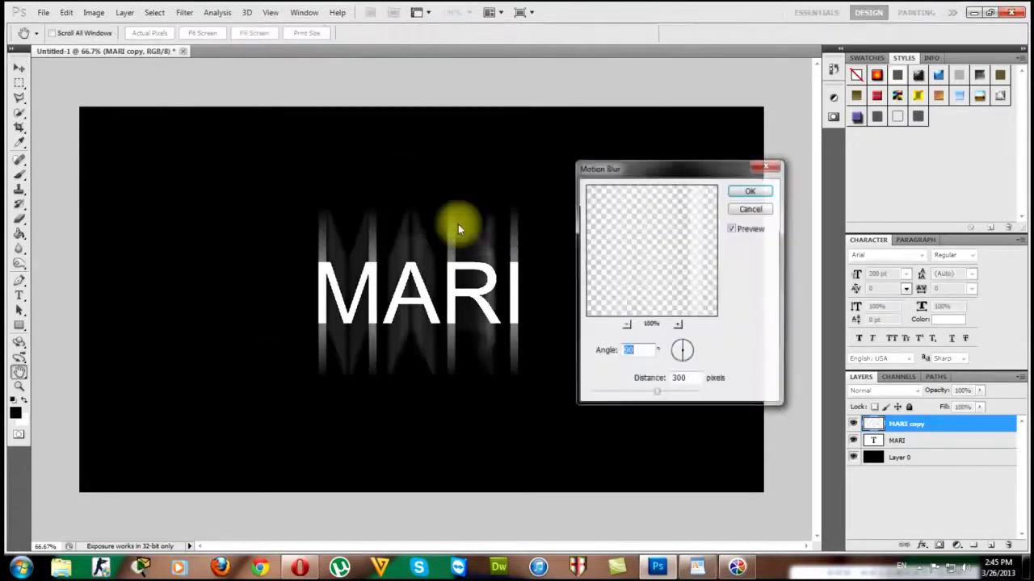
pyautogui.doubleClick(623, 351)
pyautogui.doubleClick(691, 379)
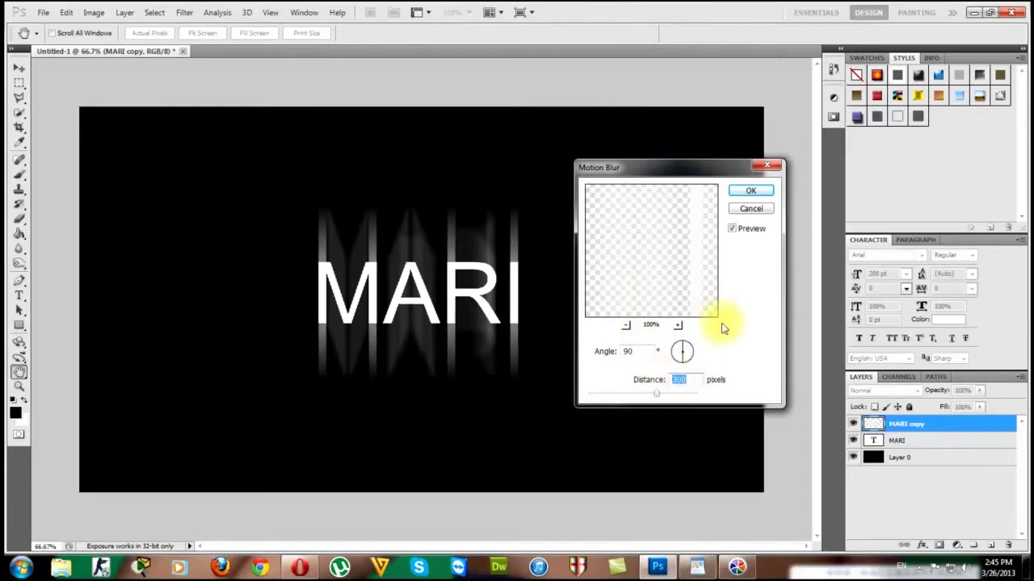
pyautogui.click(749, 193)
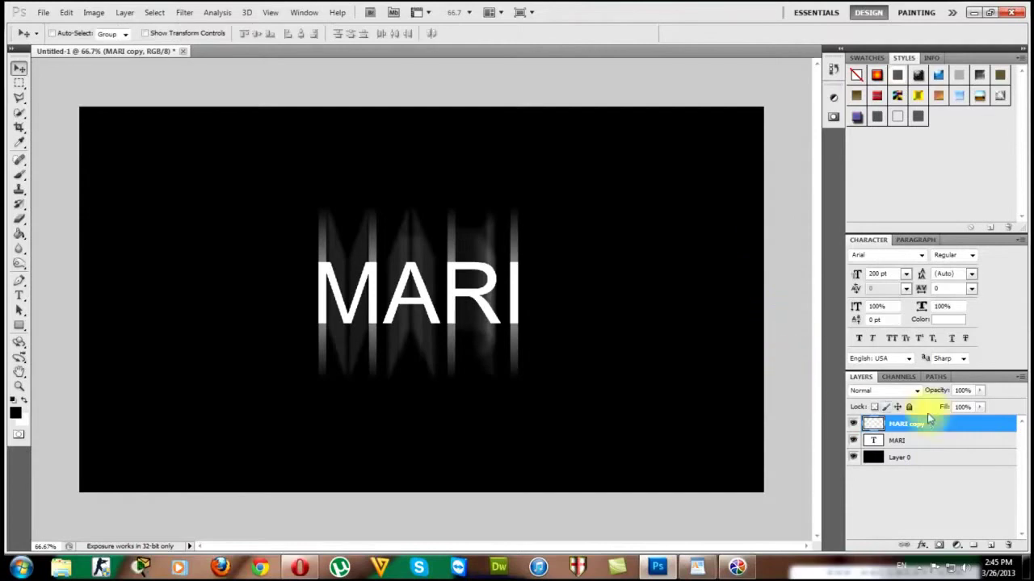
# - Duplicate the MARI copy layer as MARI copy 2
pyautogui.rightClick(941, 426)
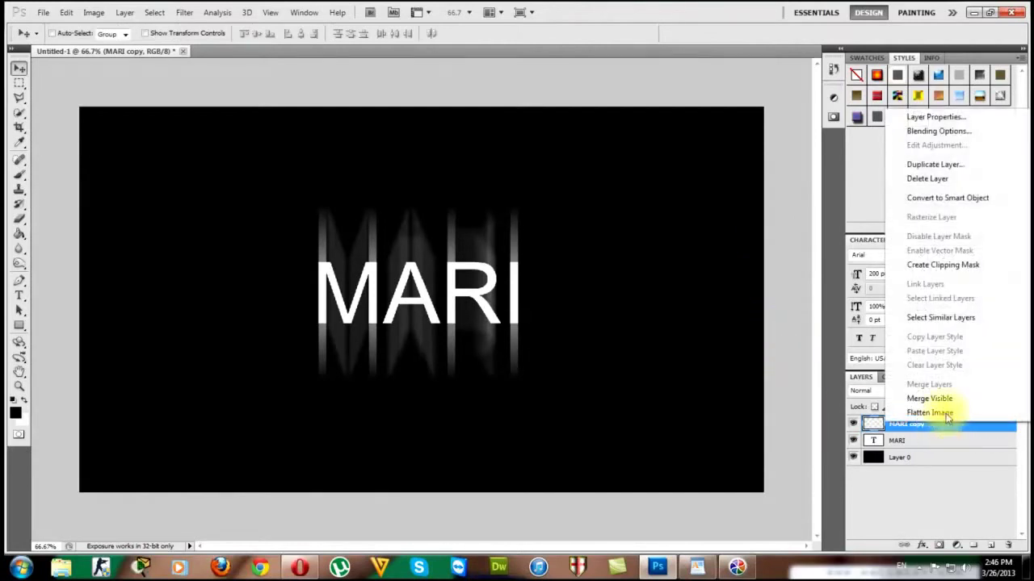
pyautogui.click(935, 165)
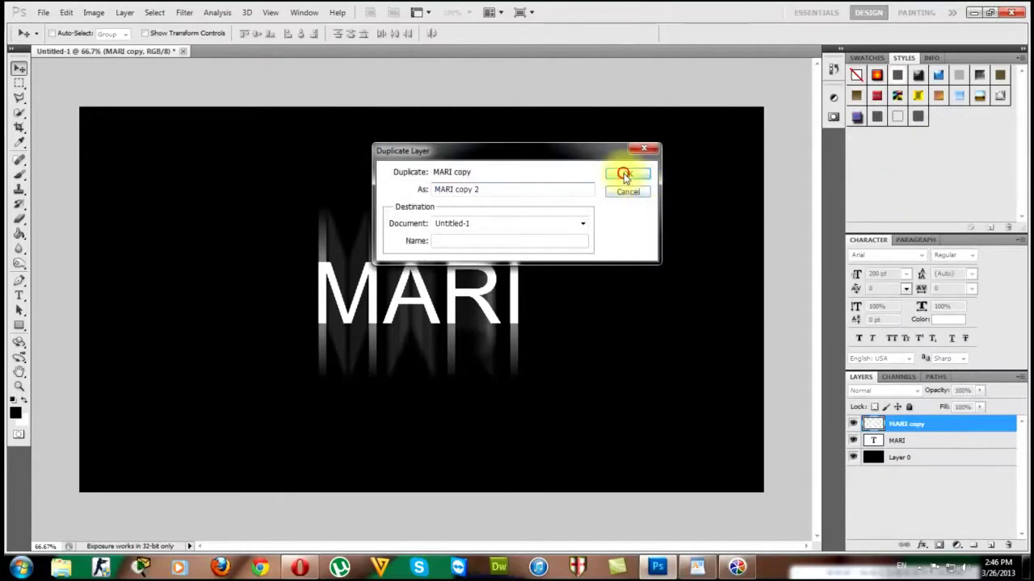
pyautogui.click(624, 175)
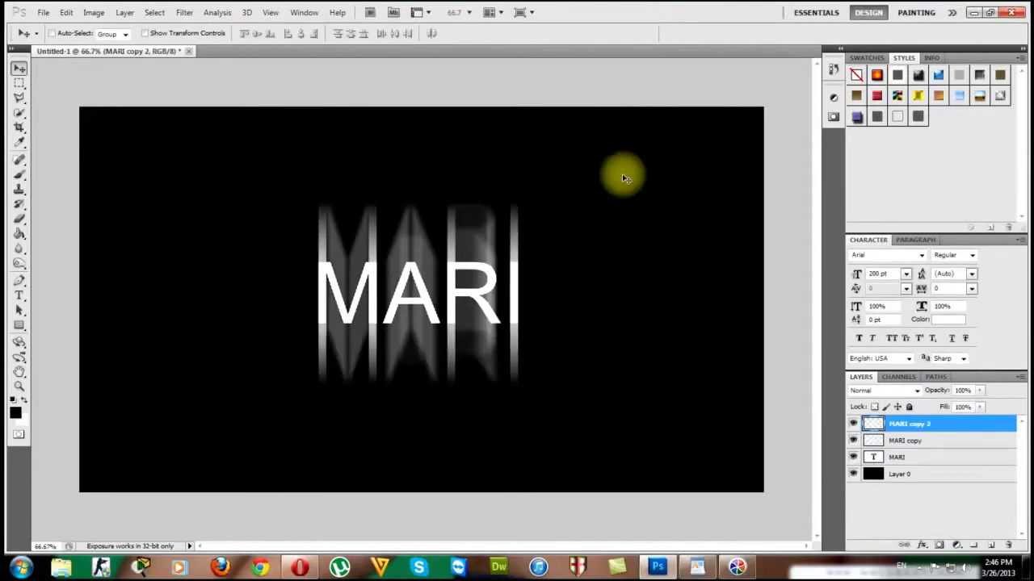
# - Select a rectangle around the MARI text and refine its edge with radius 14
pyautogui.click(19, 84)
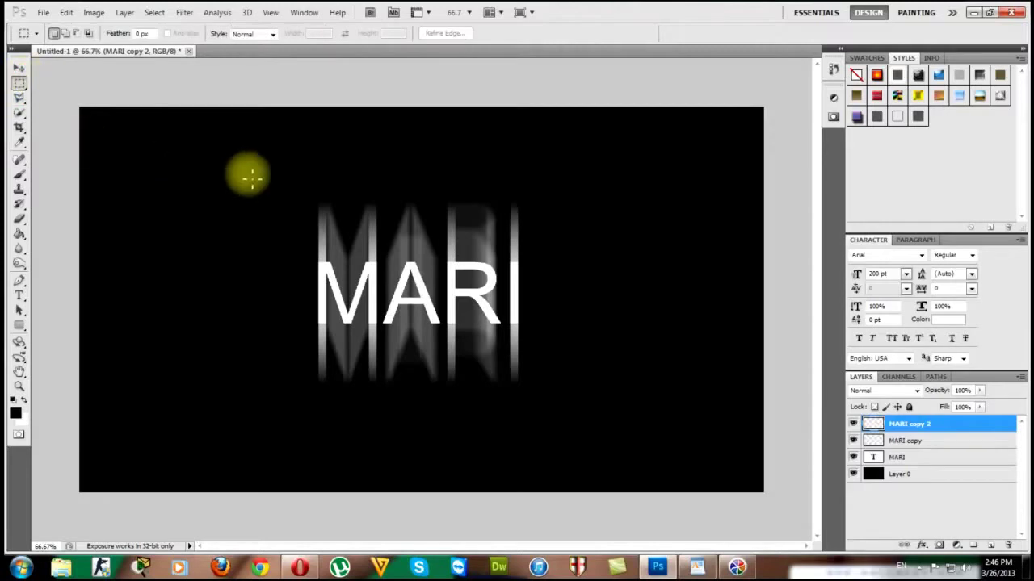
pyautogui.moveTo(249, 143)
pyautogui.mouseDown()
pyautogui.moveTo(577, 388)
pyautogui.moveTo(582, 450)
pyautogui.mouseUp()
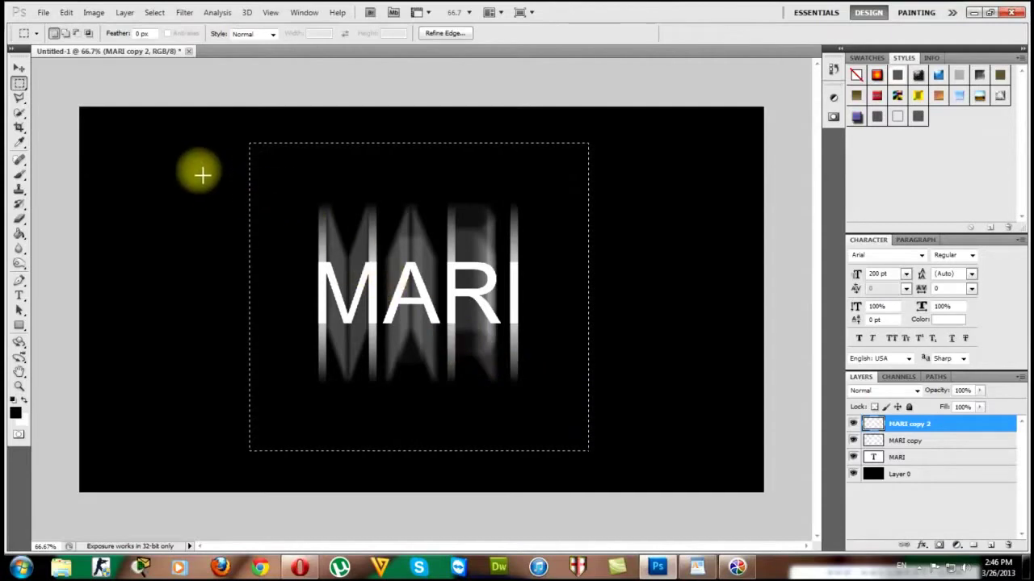
pyautogui.click(18, 116)
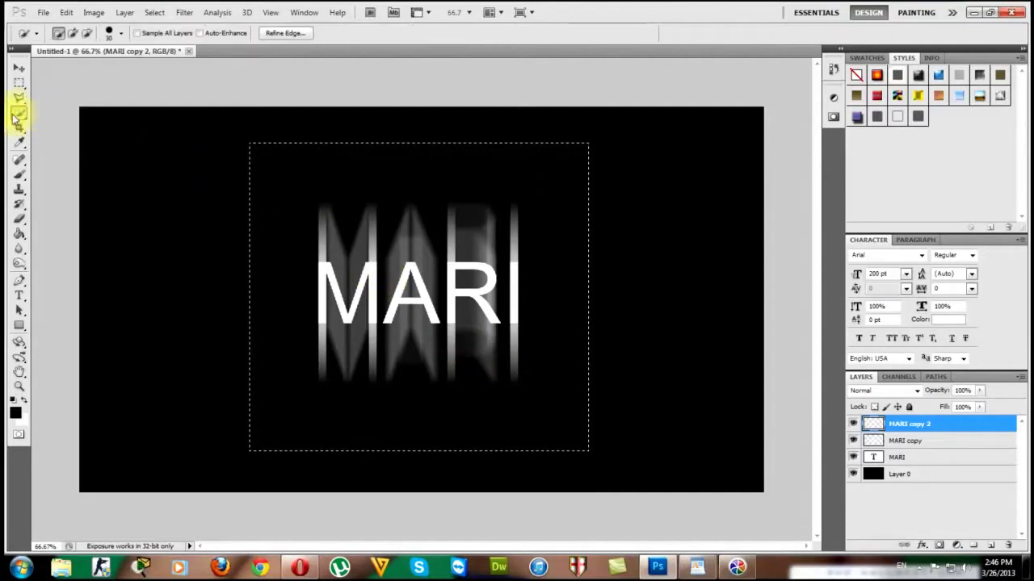
pyautogui.click(275, 35)
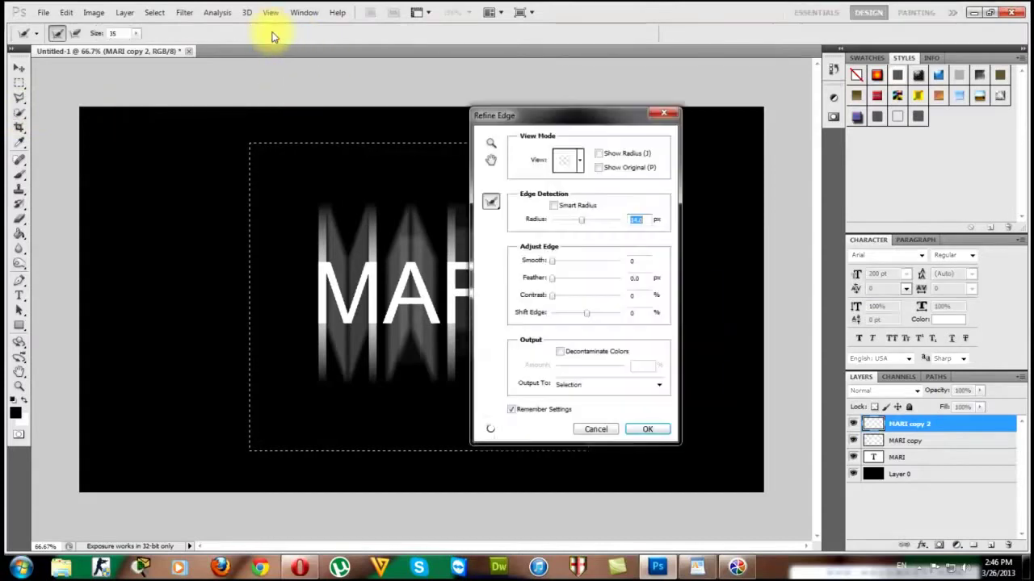
pyautogui.doubleClick(640, 219)
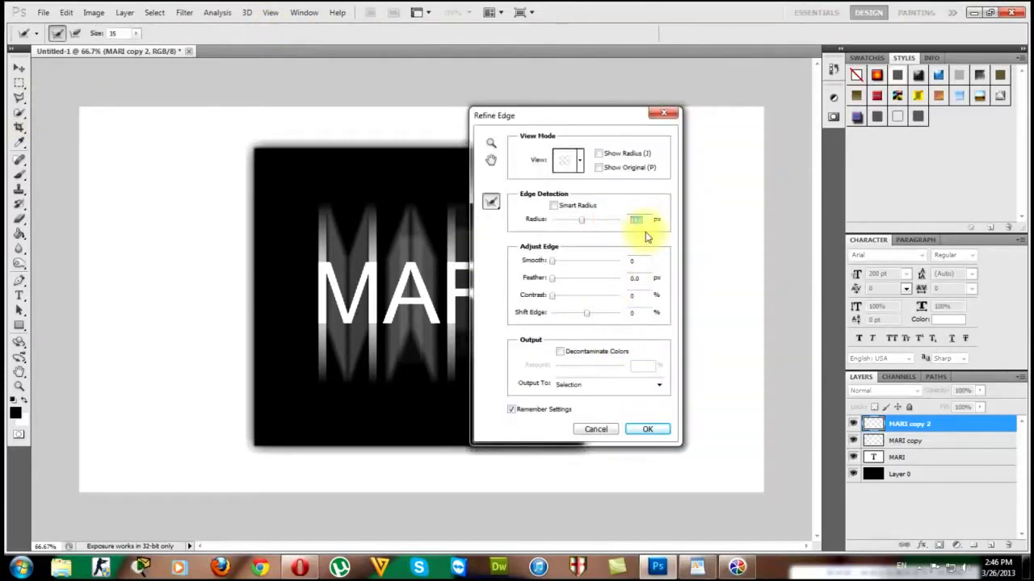
pyautogui.click(648, 429)
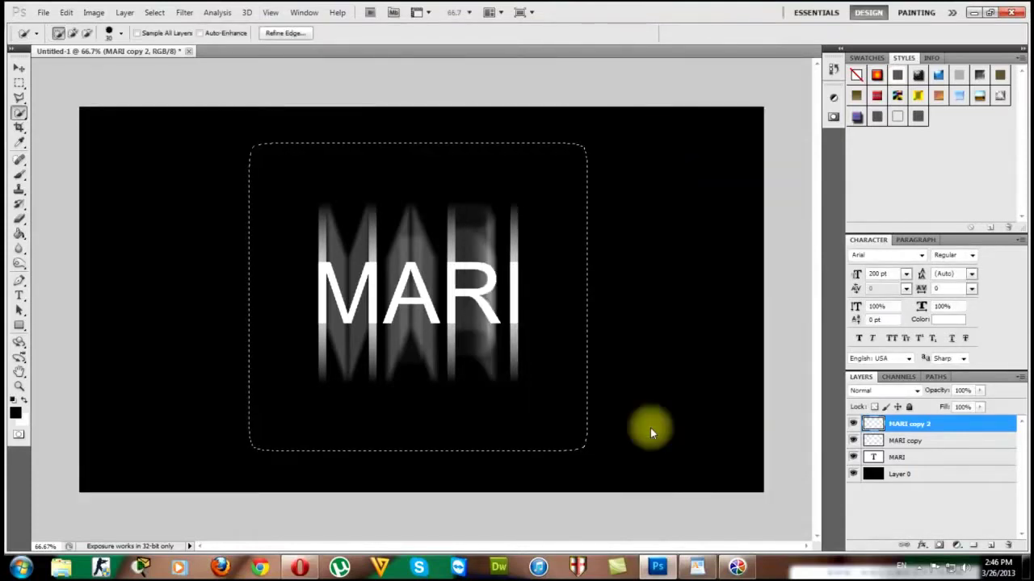
pyautogui.click(184, 13)
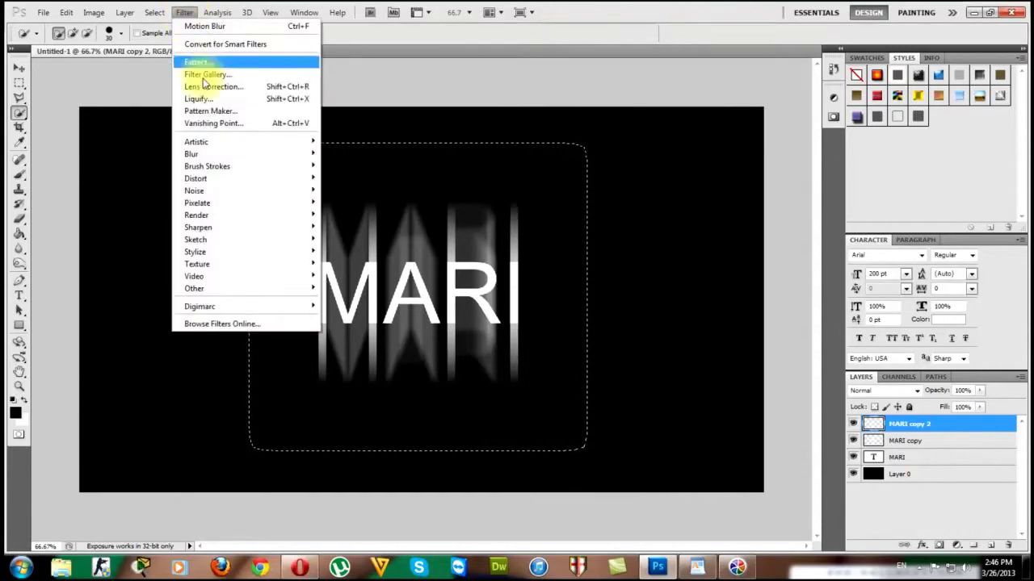
pyautogui.moveTo(196, 215)
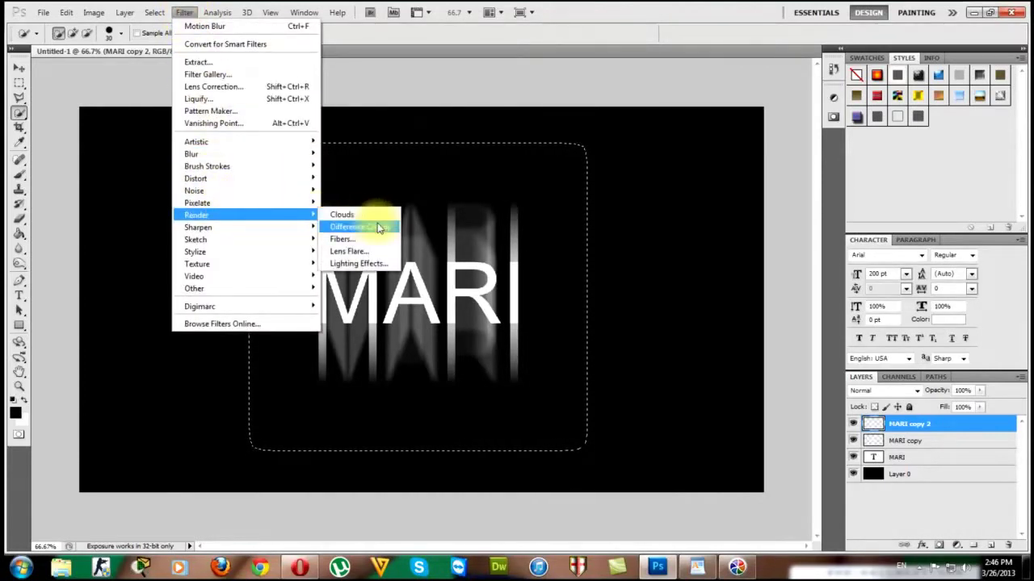
# - Render clouds in the selection on MARI copy 2 and set its blend mode to Overlay
pyautogui.click(362, 215)
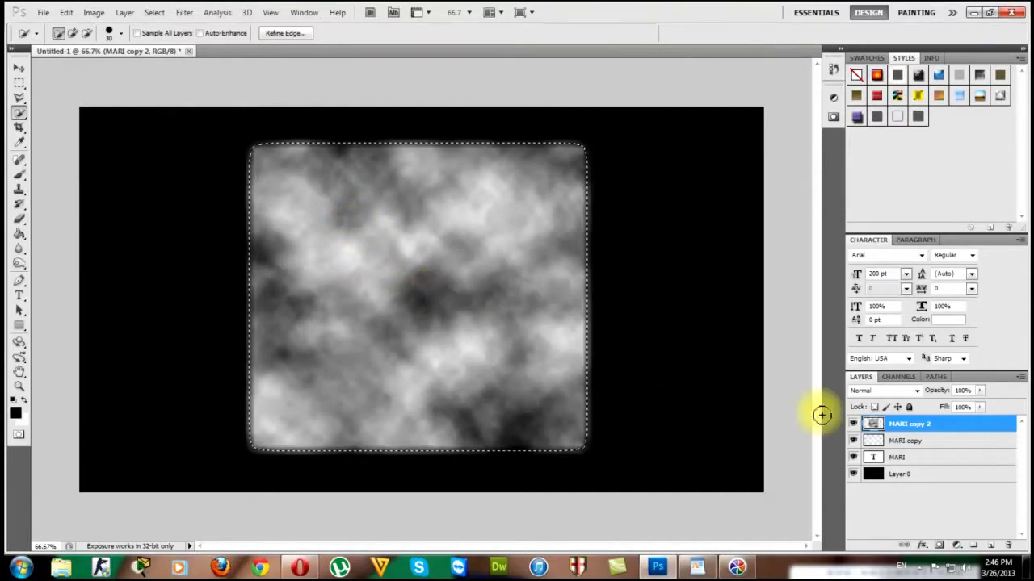
pyautogui.click(877, 392)
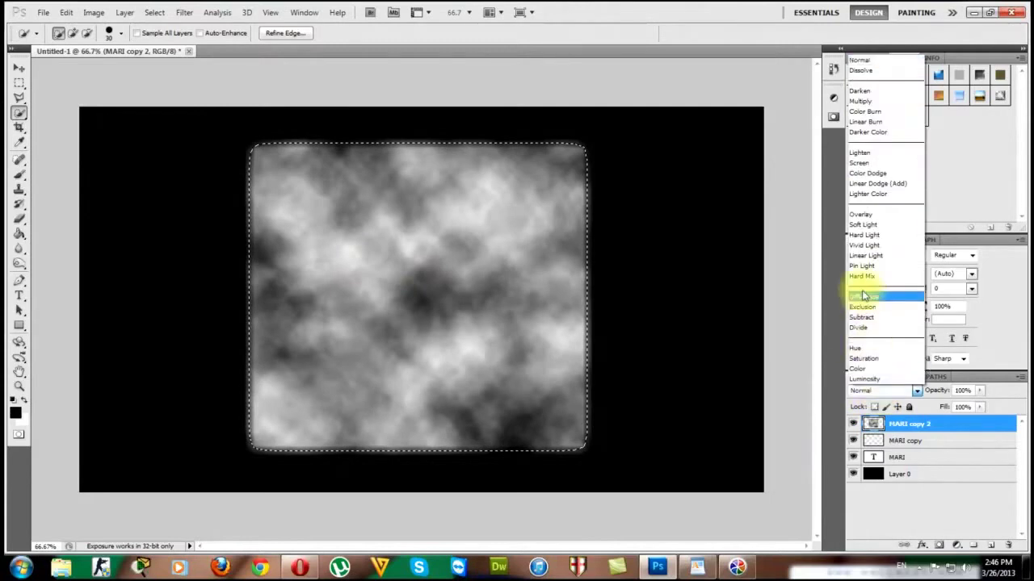
pyautogui.click(875, 215)
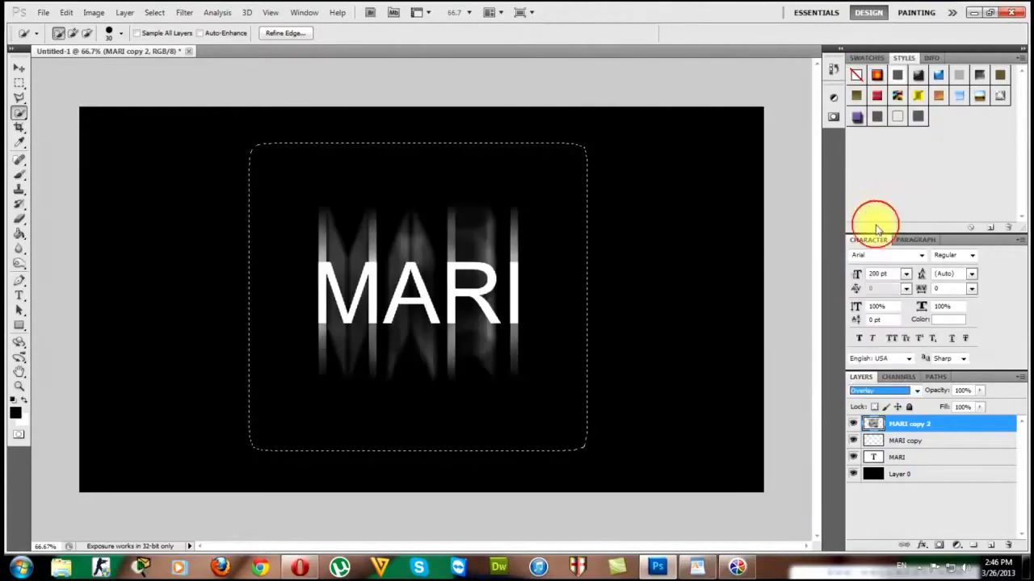
# - Duplicate MARI copy 2 to create MARI copy 3 on top of the stack
pyautogui.rightClick(971, 427)
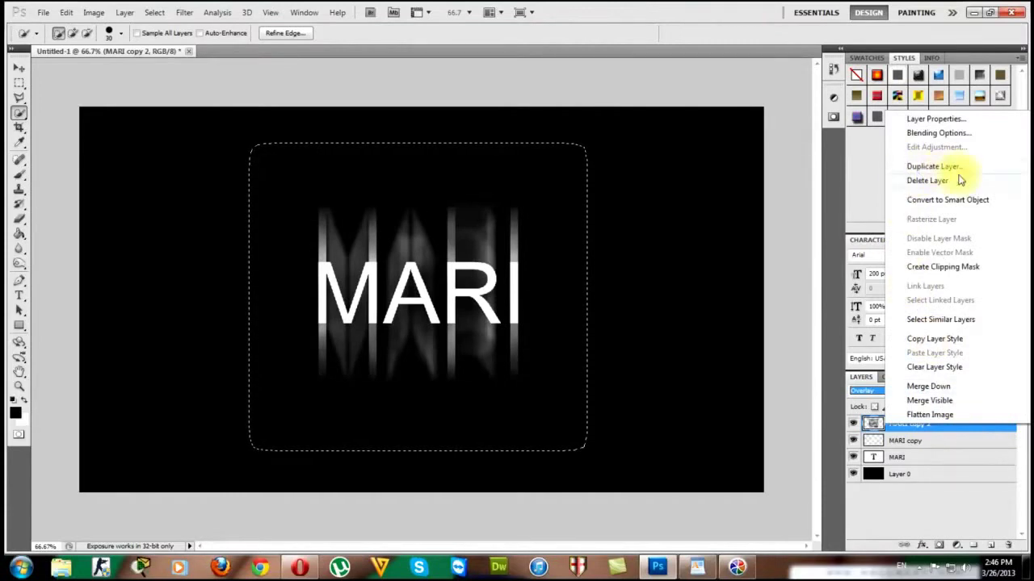
pyautogui.click(935, 167)
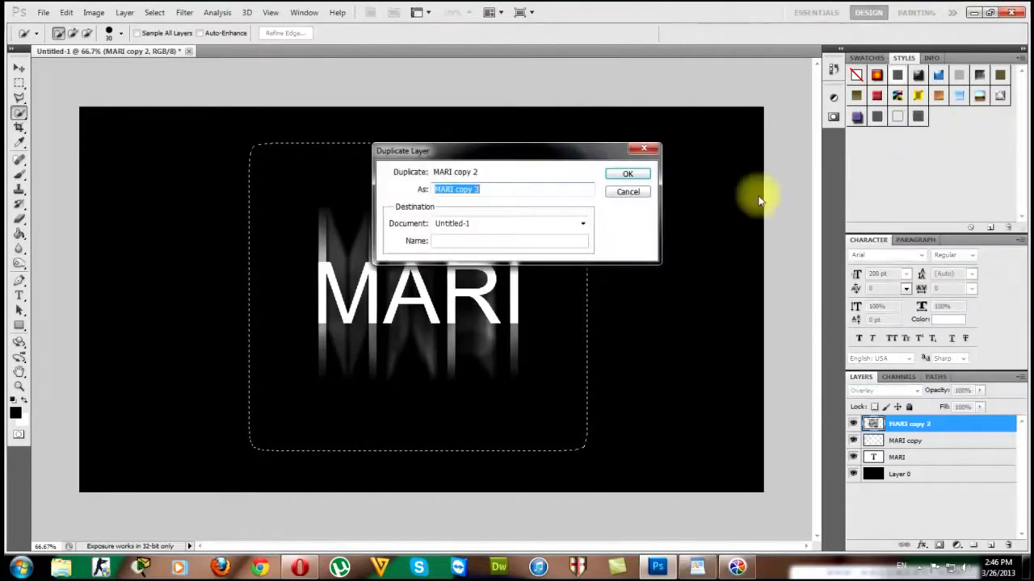
pyautogui.click(630, 176)
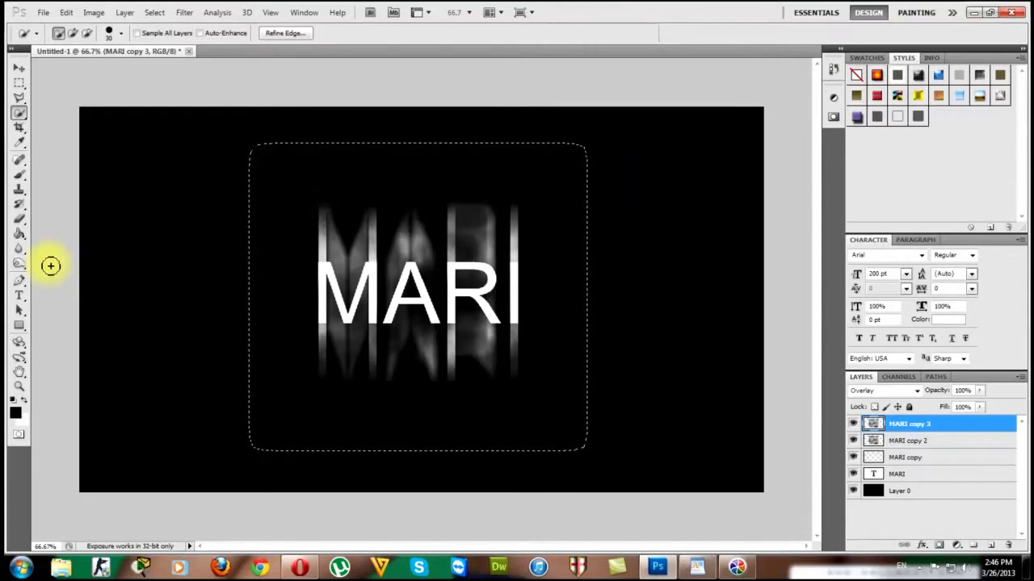
# - Drag a Spectrum gradient diagonally across the selection on MARI copy 3, upper-left to lower-right
pyautogui.click(19, 233)
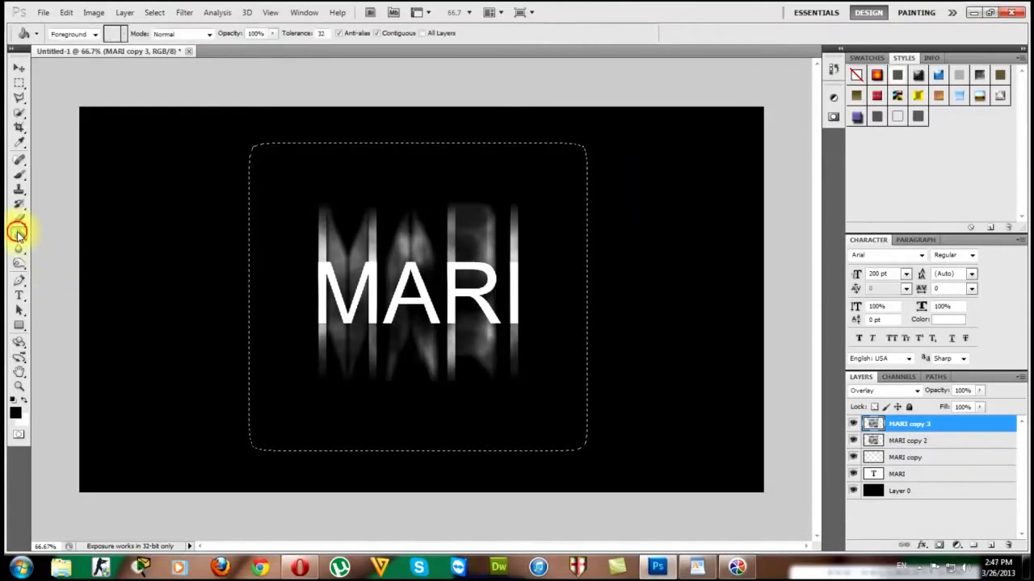
pyautogui.rightClick(20, 234)
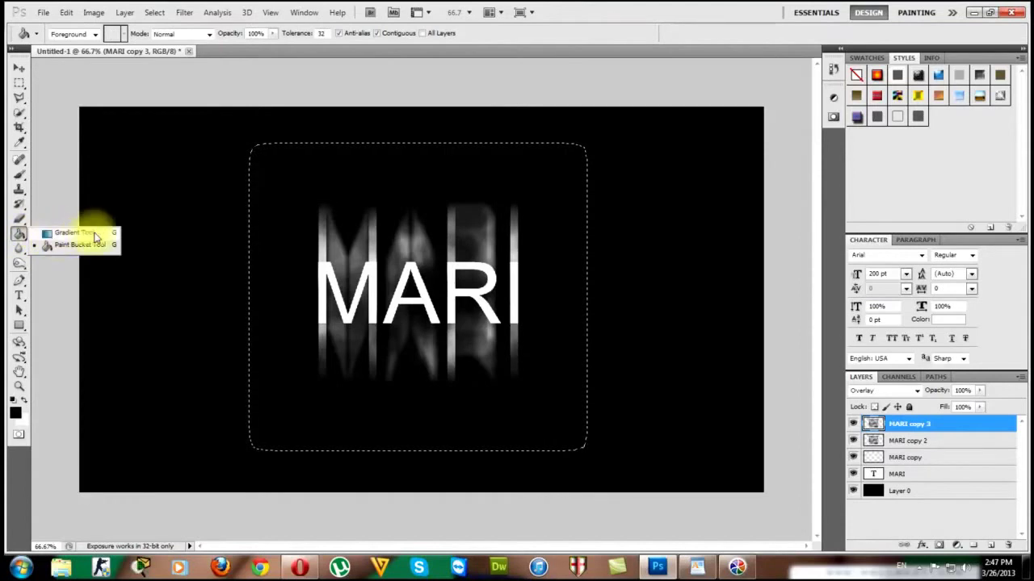
pyautogui.click(64, 232)
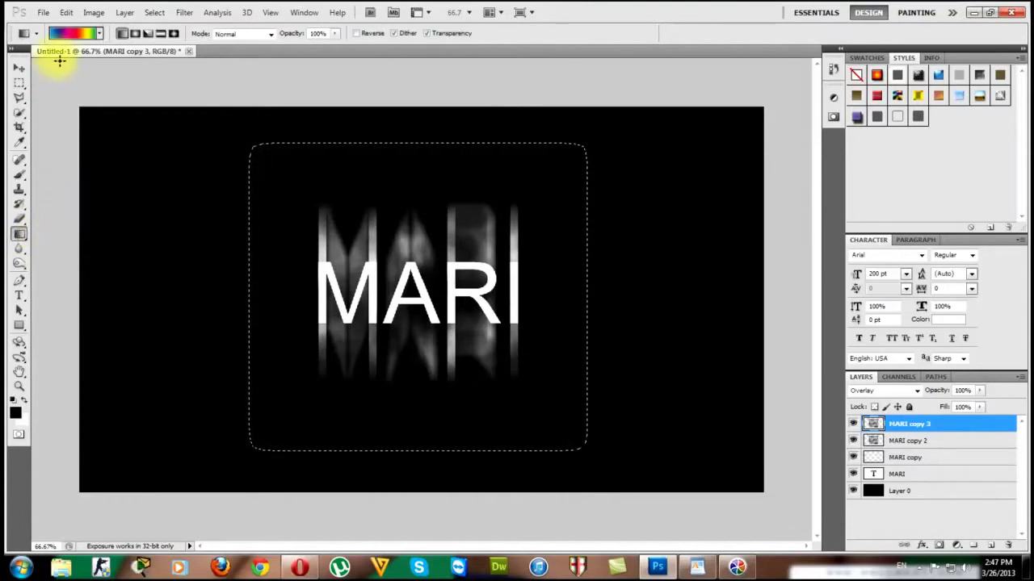
pyautogui.click(66, 34)
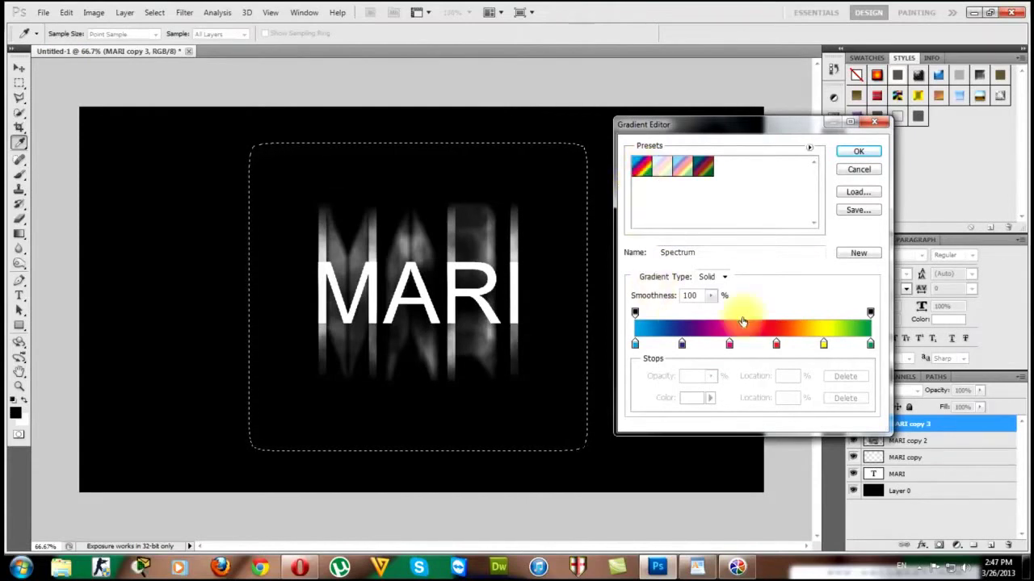
pyautogui.click(858, 154)
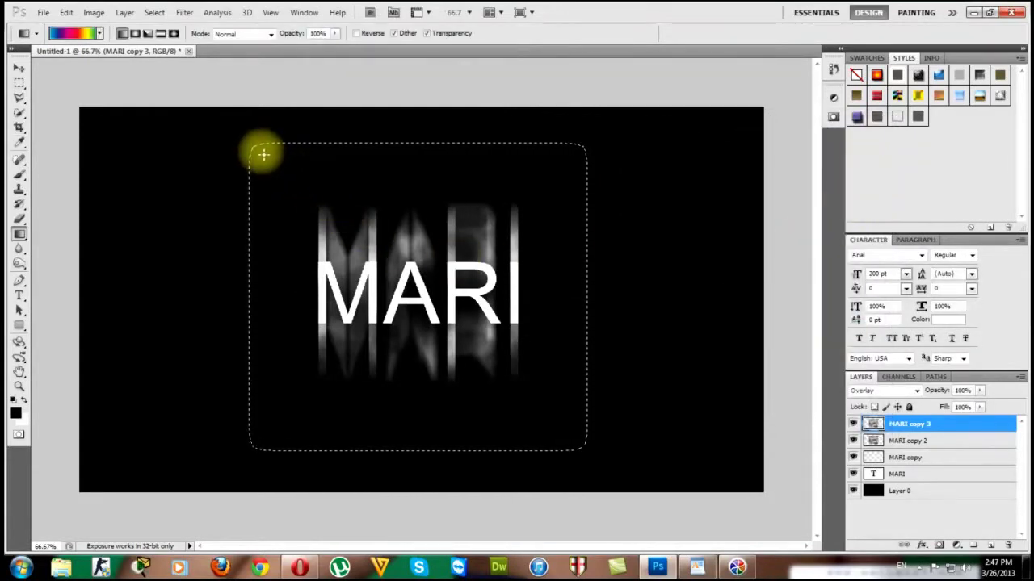
pyautogui.moveTo(272, 161); pyautogui.dragTo(570, 438)
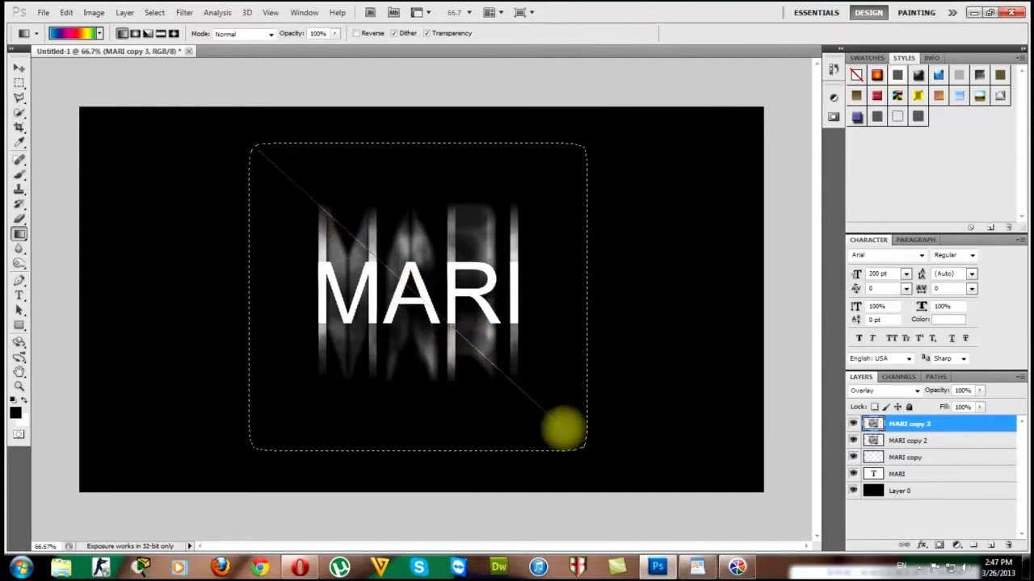
pyautogui.moveTo(575, 440); pyautogui.dragTo(578, 445)
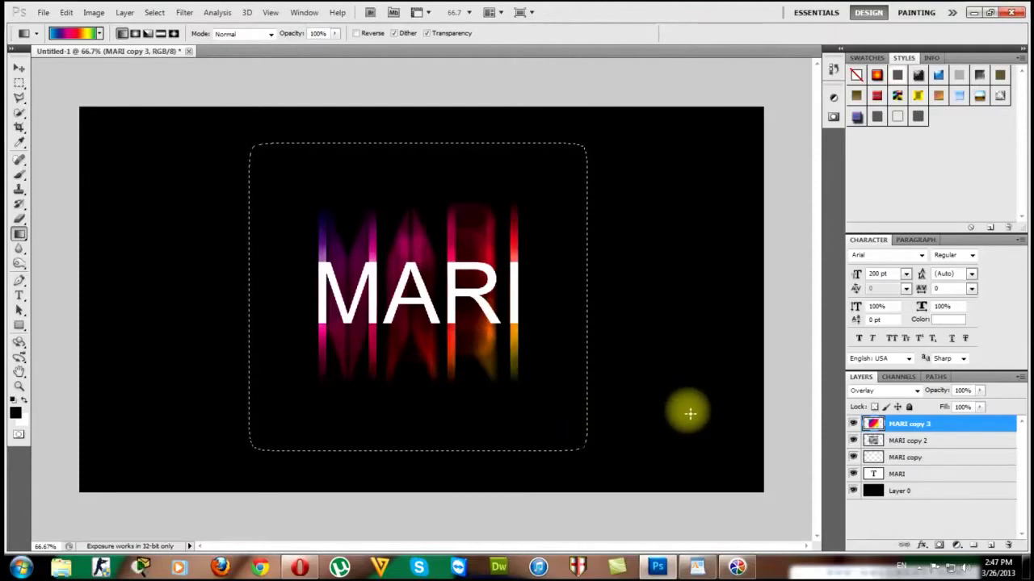
# - Add a Hue/Saturation adjustment layer with Hue shifted to about +38
pyautogui.click(956, 548)
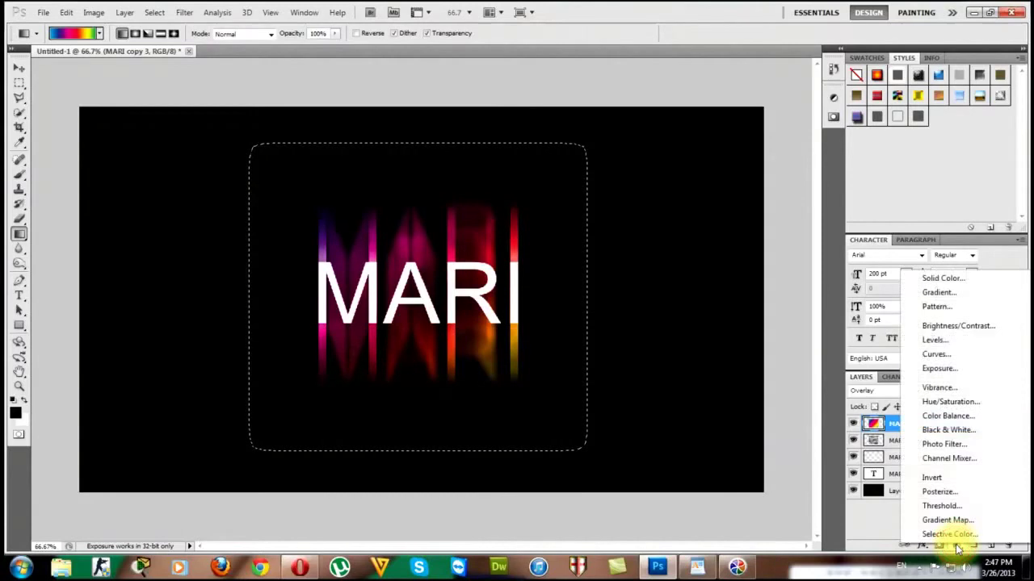
pyautogui.click(950, 402)
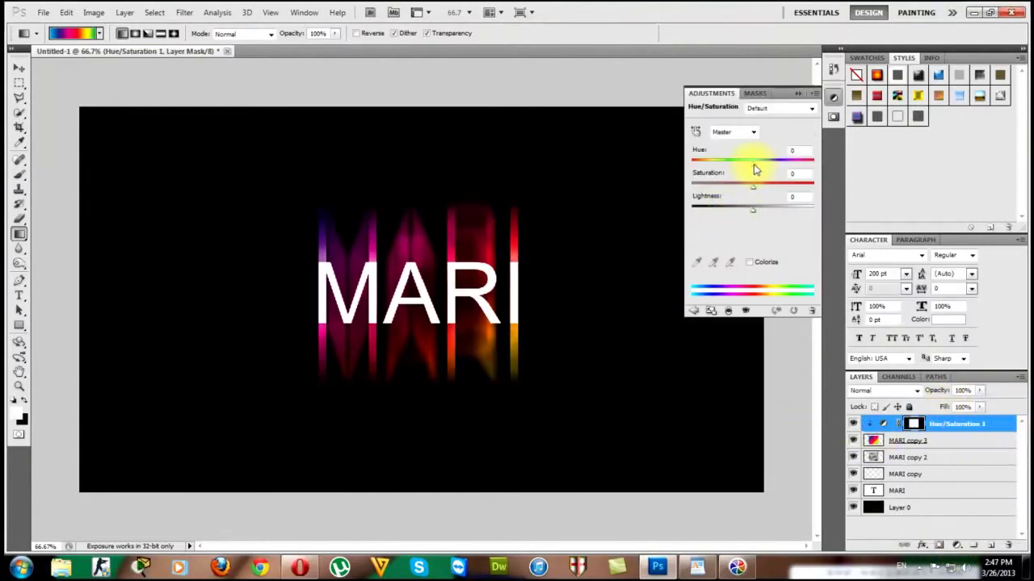
pyautogui.moveTo(754, 164)
pyautogui.mouseDown()
pyautogui.moveTo(732, 161)
pyautogui.moveTo(773, 166)
pyautogui.mouseUp()
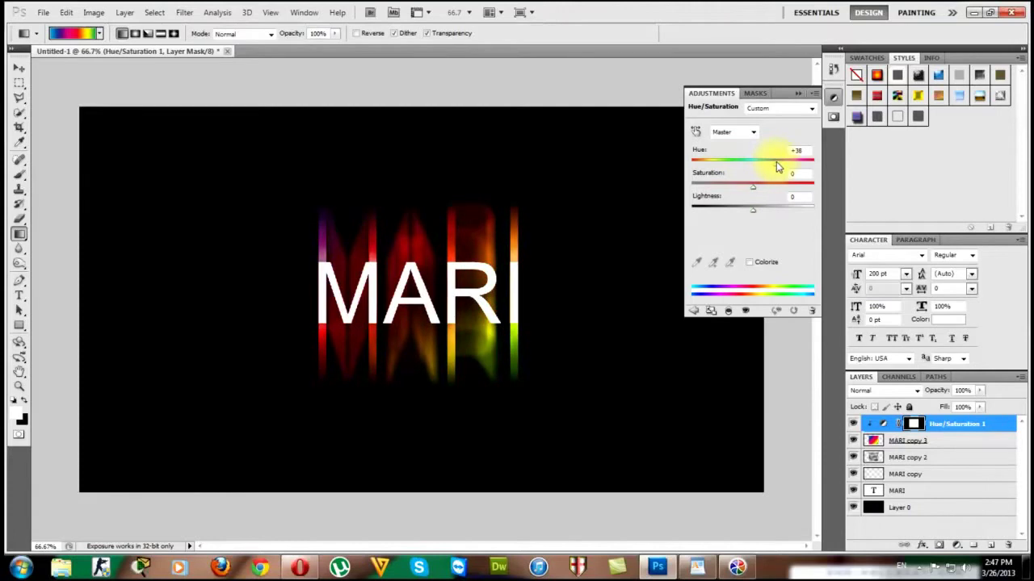
pyautogui.click(798, 97)
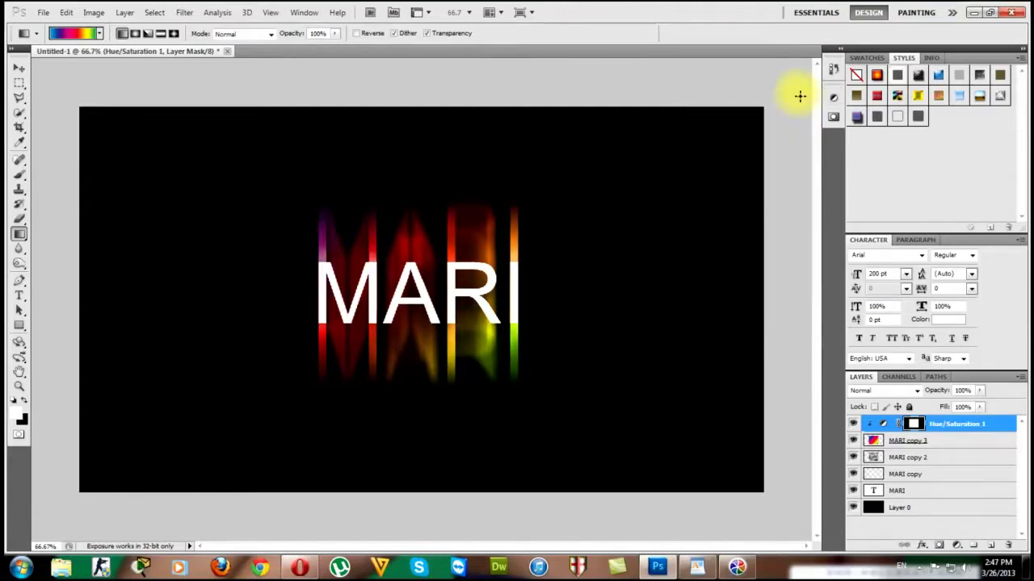
# - Select MARI copy 3 down through Layer 0 and merge them into one layer
pyautogui.keyDown('shift'); pyautogui.click(973, 443); pyautogui.keyUp('shift')
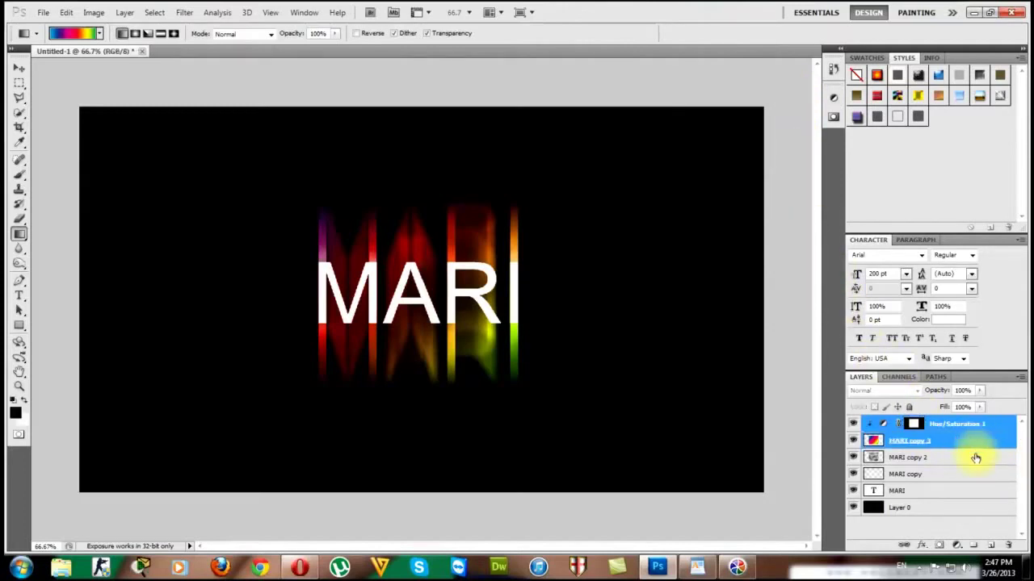
pyautogui.keyDown('shift'); pyautogui.click(979, 478); pyautogui.keyUp('shift')
pyautogui.keyDown('shift'); pyautogui.click(977, 497); pyautogui.keyUp('shift')
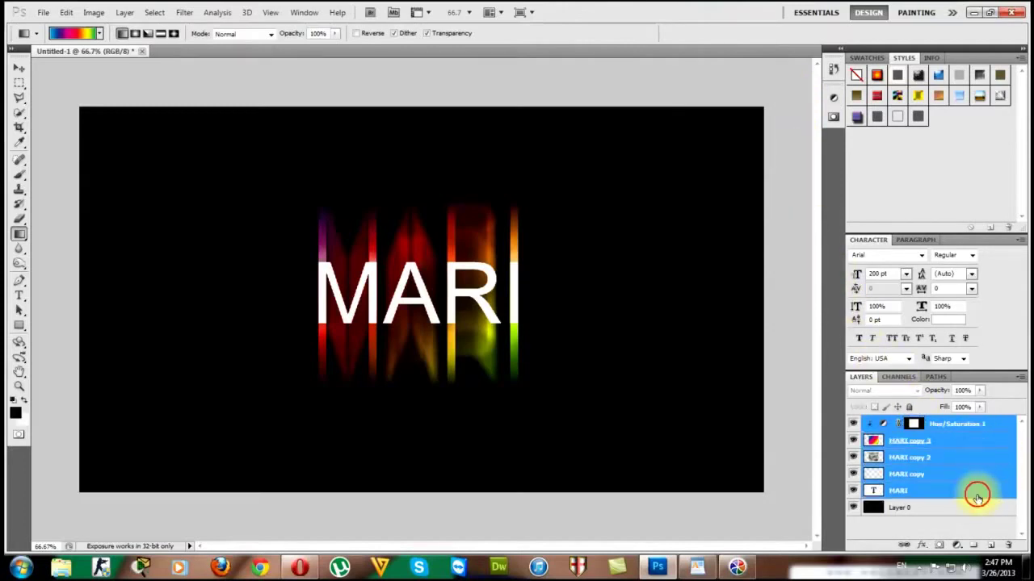
pyautogui.keyDown('shift'); pyautogui.click(972, 513); pyautogui.keyUp('shift')
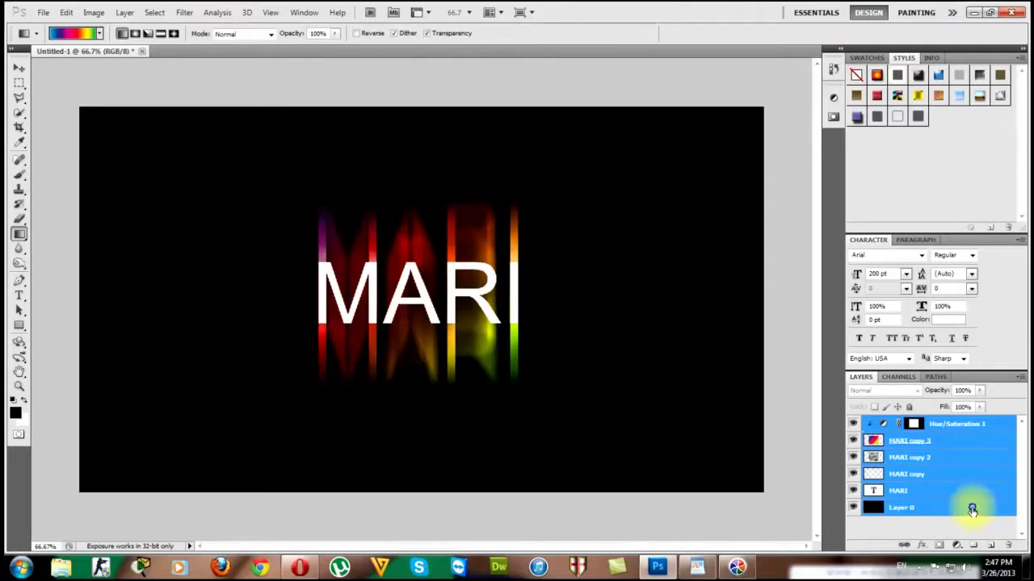
pyautogui.rightClick(972, 510)
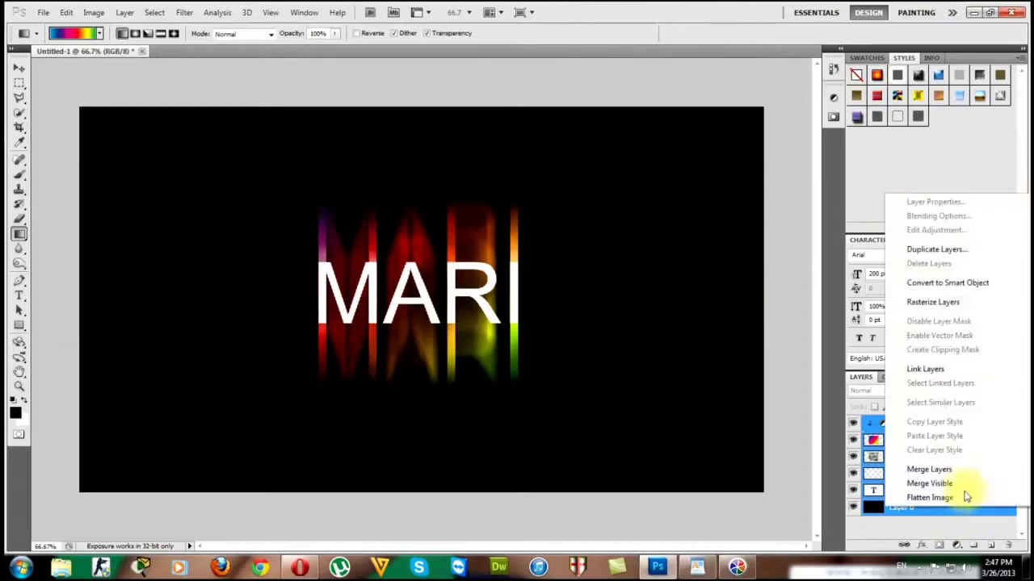
pyautogui.click(930, 470)
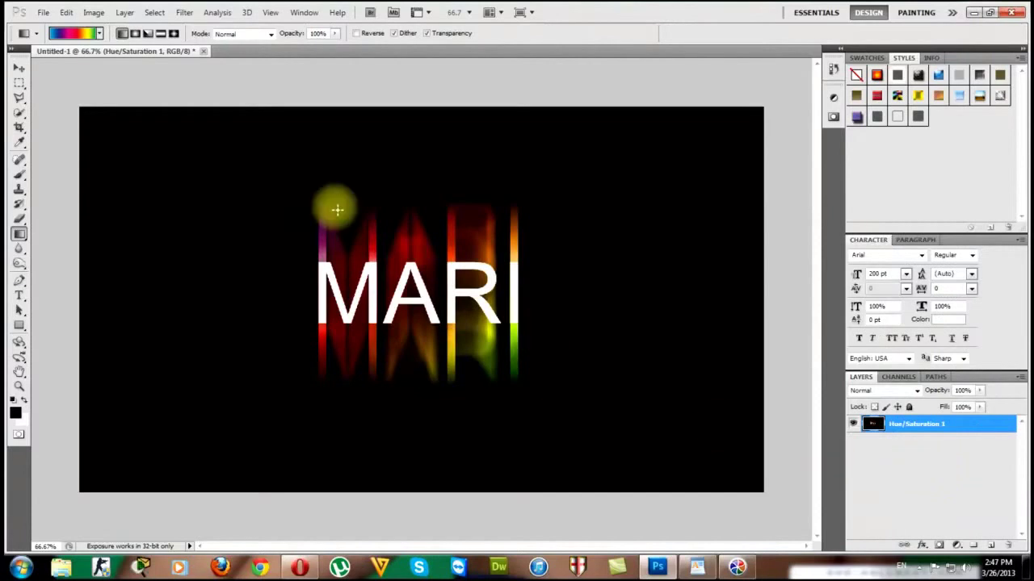
pyautogui.click(42, 15)
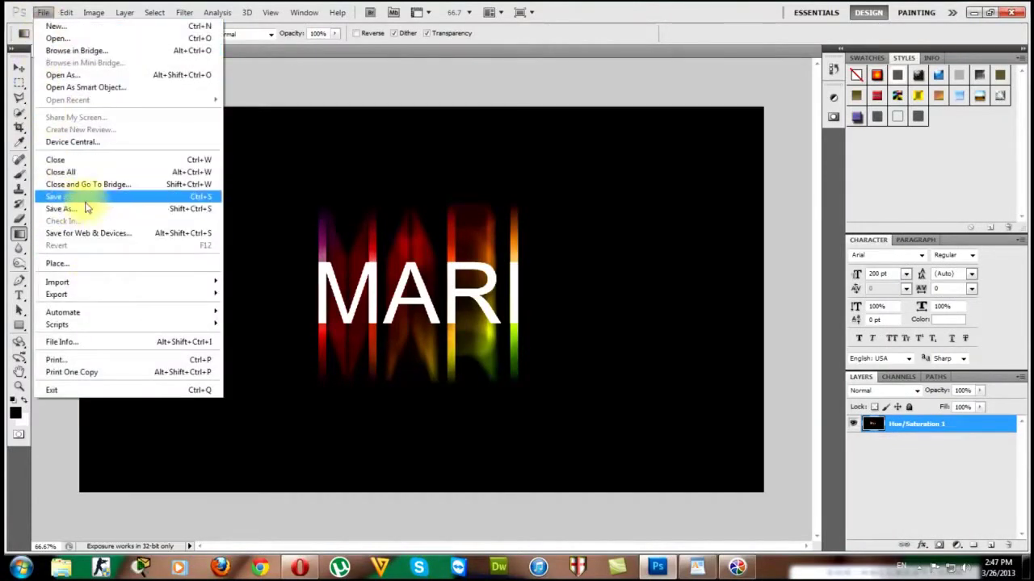
# - Save the artwork to the Desktop as JPEG 'mari' at Maximum quality
pyautogui.click(92, 212)
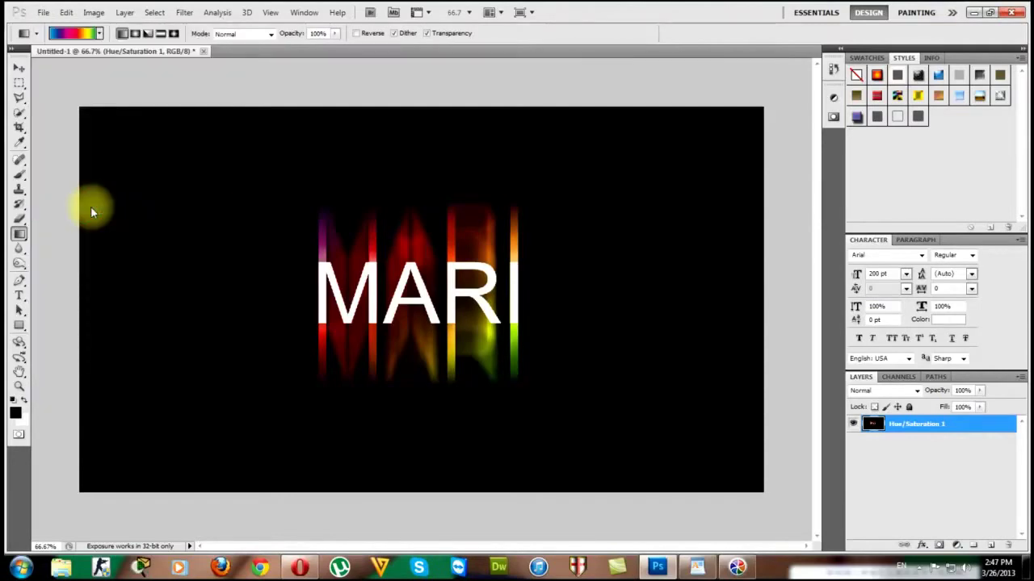
pyautogui.click(523, 340)
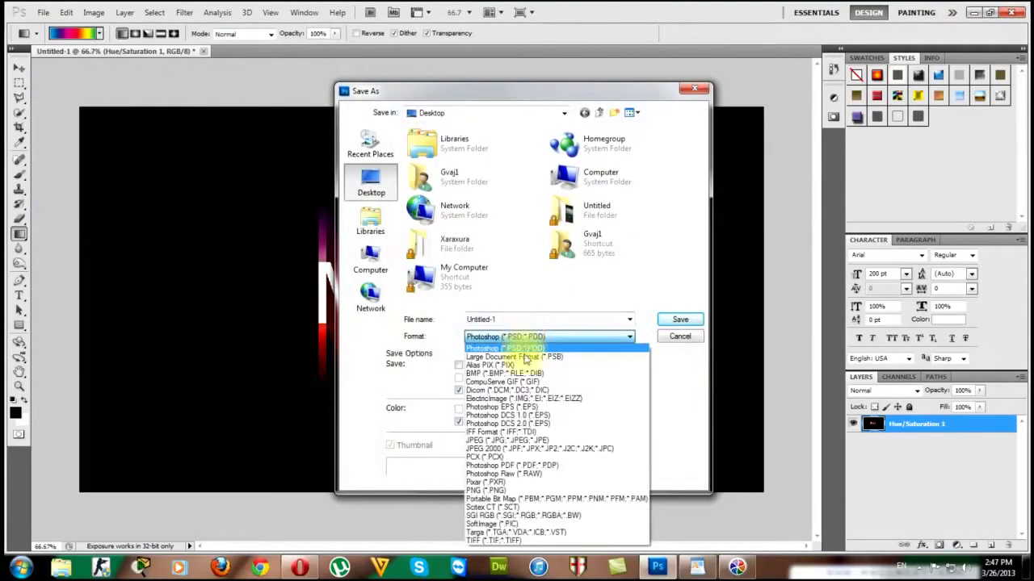
pyautogui.click(522, 440)
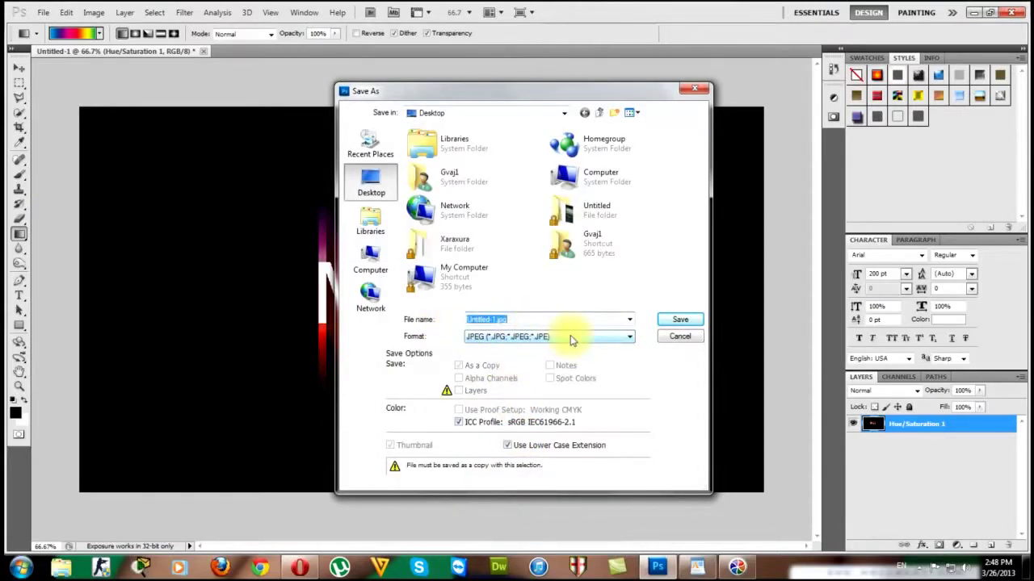
pyautogui.write('mari')
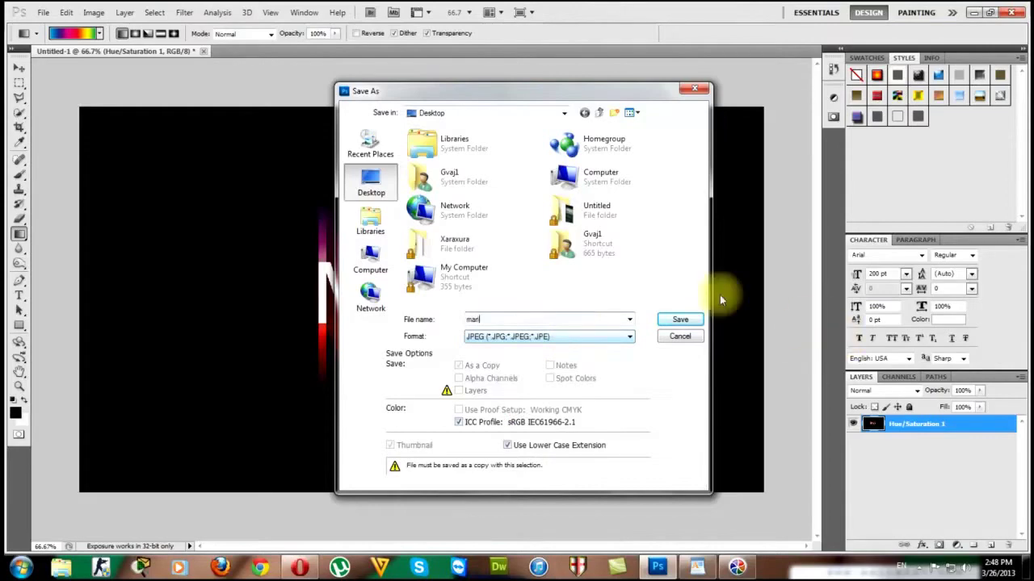
pyautogui.click(679, 322)
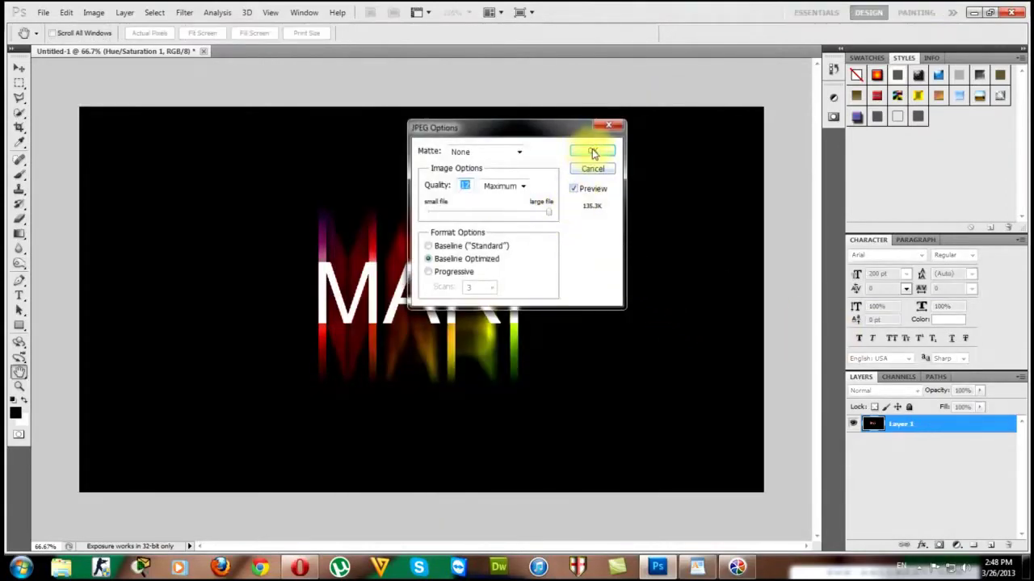
pyautogui.click(589, 153)
pyautogui.press('g')
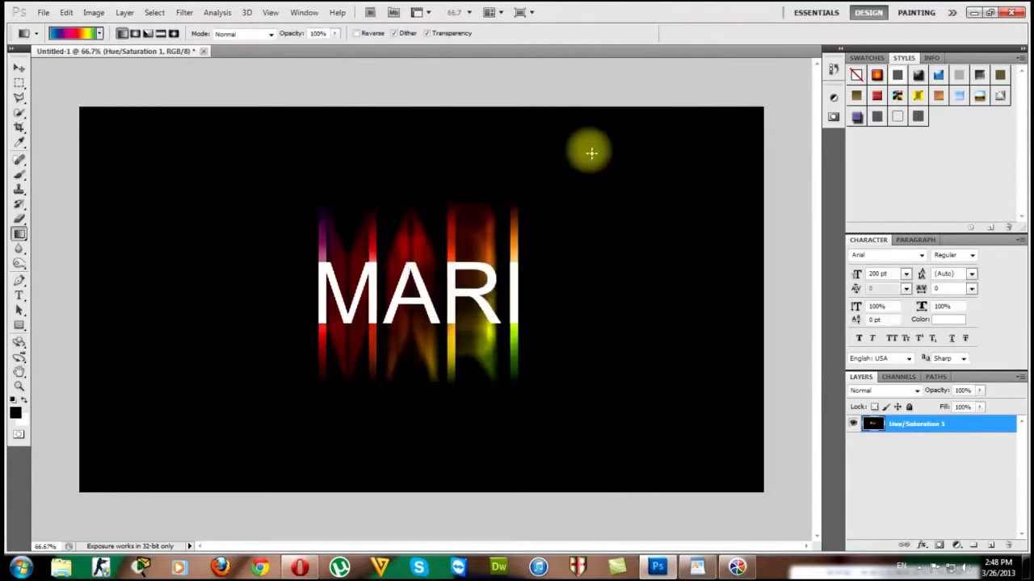
pyautogui.click(696, 570)
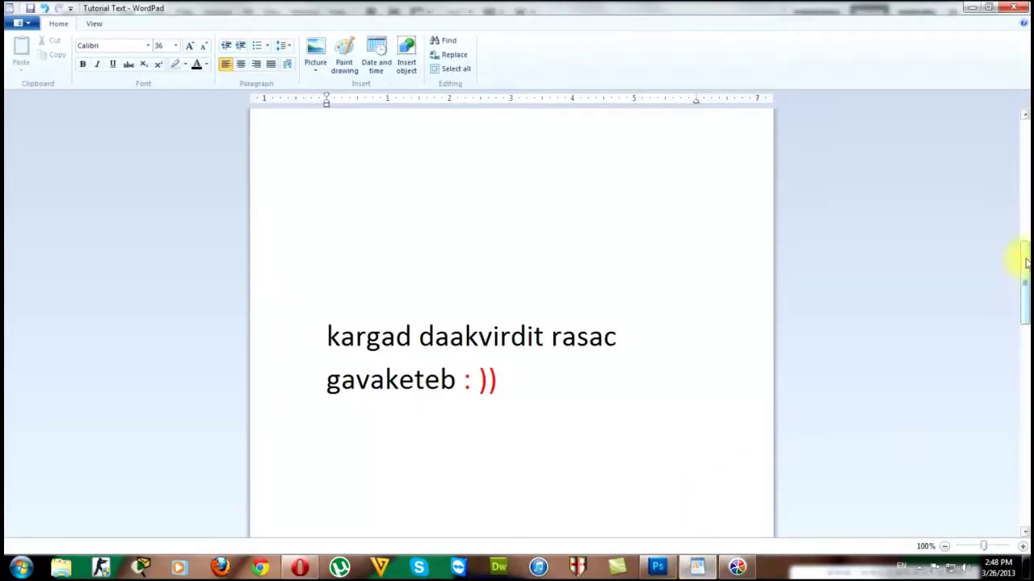
# - Scroll the tutorial notes down to the farewell line 'Sul es iyo momaval shexvedramde :))'
pyautogui.moveTo(1026, 263); pyautogui.dragTo(1024, 407)
pyautogui.moveTo(611, 368); pyautogui.dragTo(360, 297)
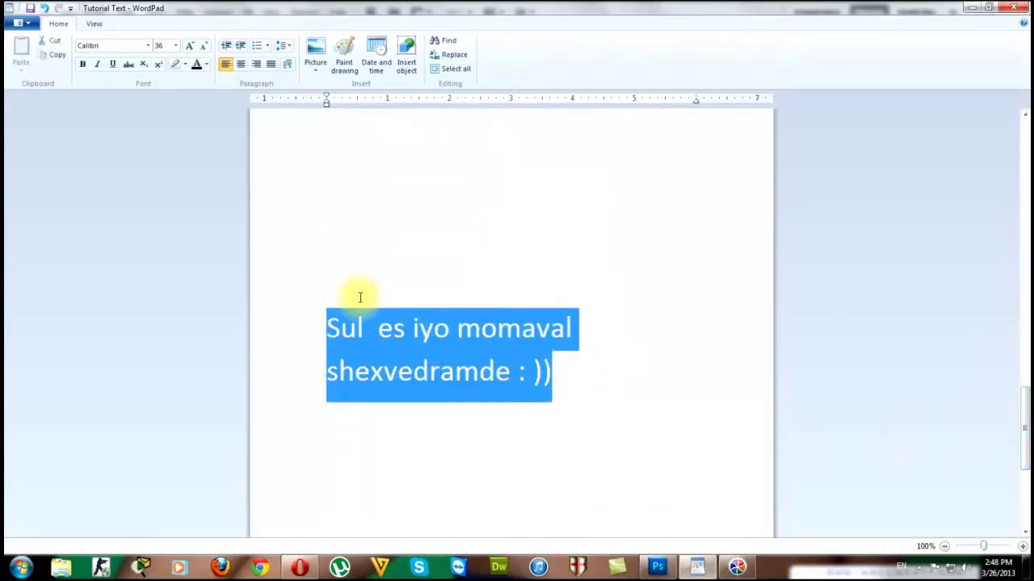
pyautogui.click(613, 407)
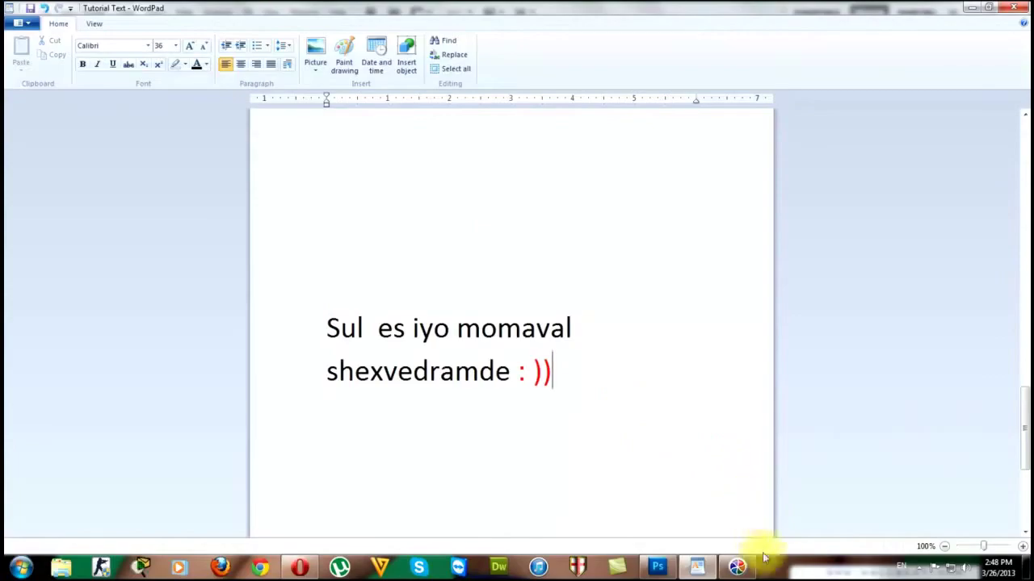